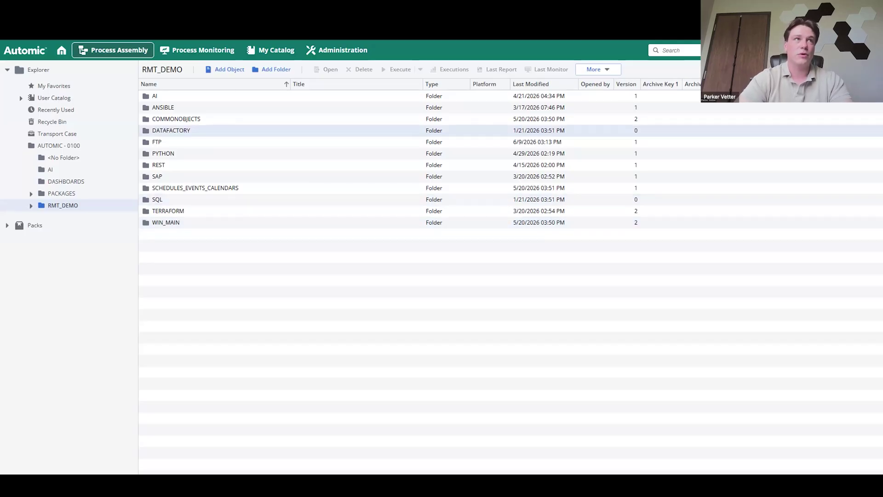
Step: Compare the object explorers of the source client 0100 and the target client 0101
{"action": "left_click", "coordinate": [193, 10]}
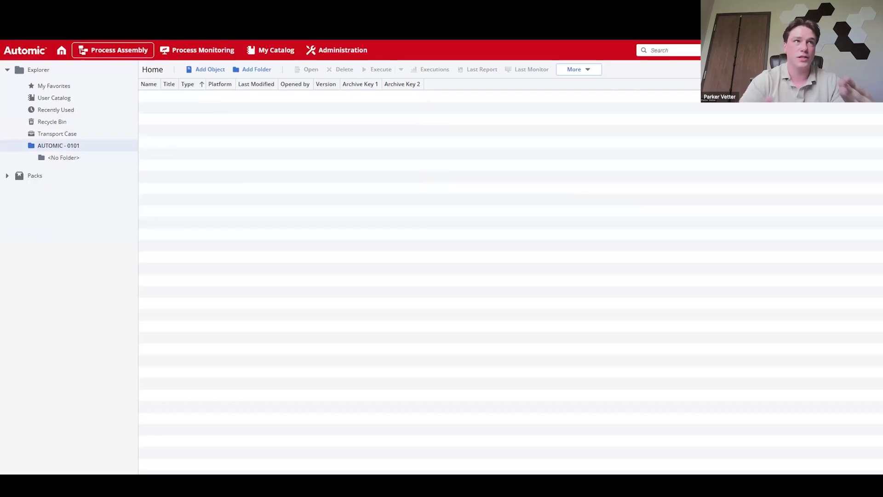
{"action": "key", "text": "ctrl+shift+Tab"}
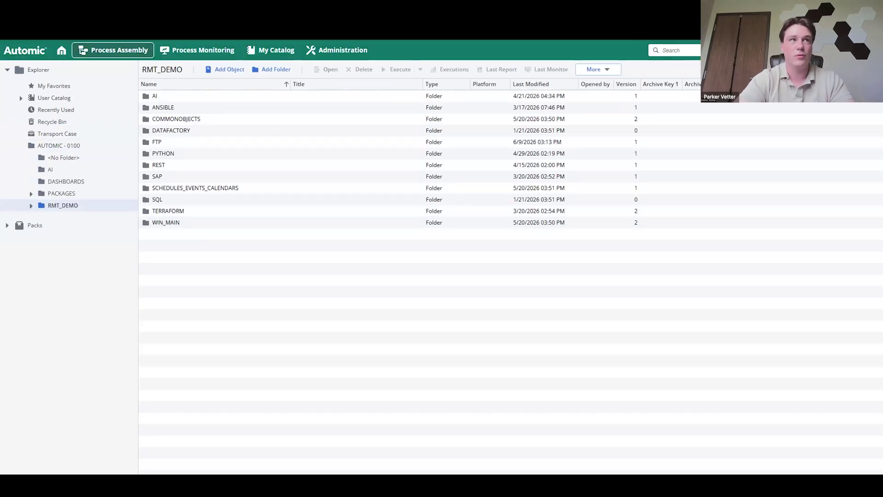
{"action": "key", "text": "ctrl+Tab"}
{"action": "key", "text": "ctrl+shift+Tab"}
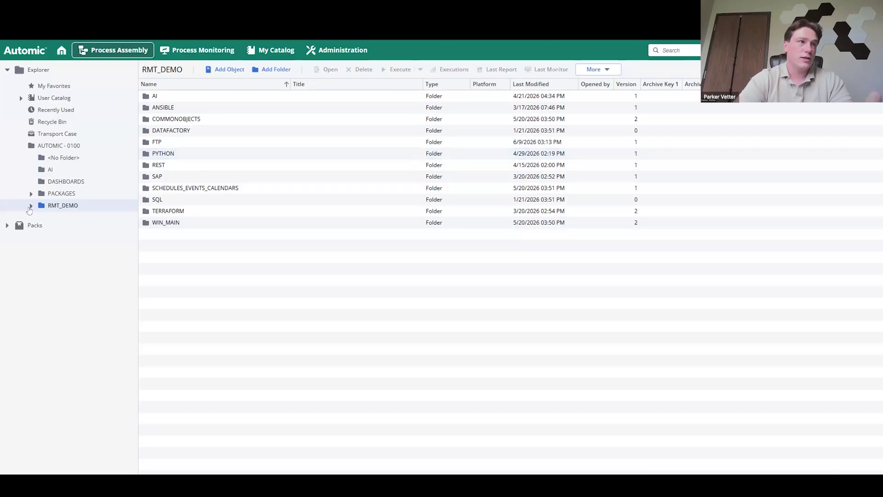
Step: Add all objects in the SUB_JOBS folder under RMT_DEMO/WIN_MAIN of client 0100 to the Transport Case
{"action": "left_click", "coordinate": [31, 205]}
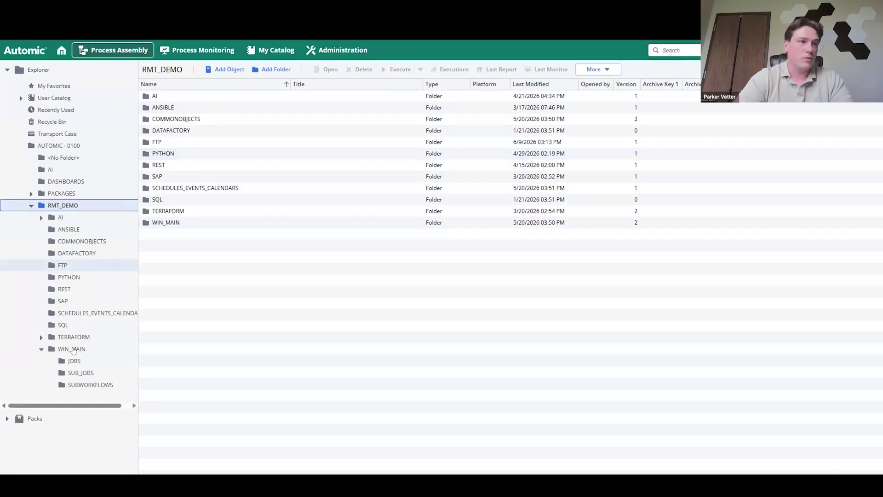
{"action": "left_click", "coordinate": [80, 372]}
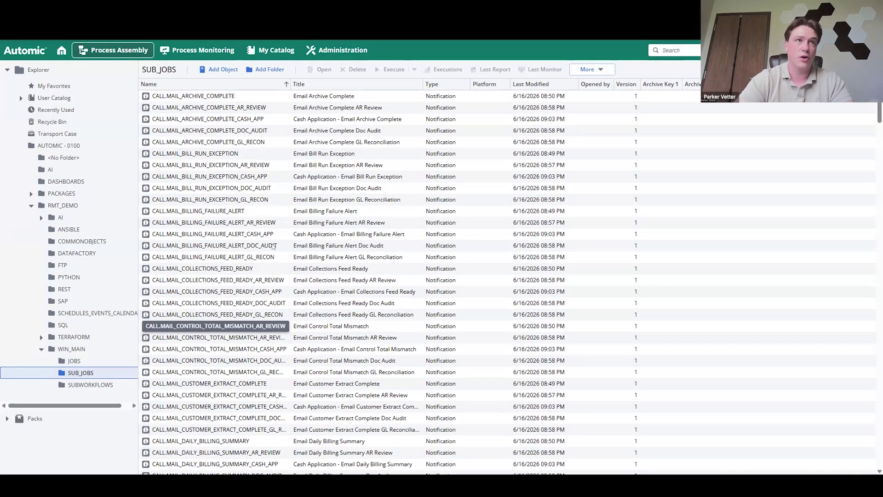
{"action": "left_click", "coordinate": [230, 96]}
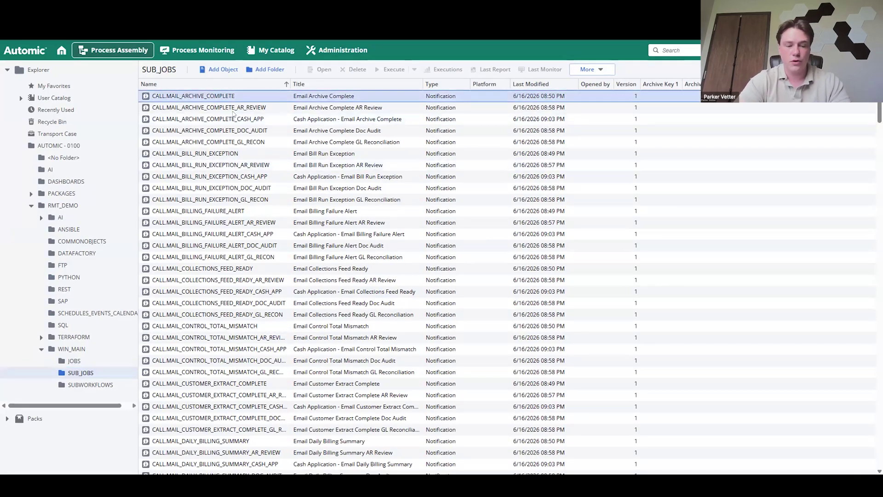
{"action": "key", "text": "ctrl+a"}
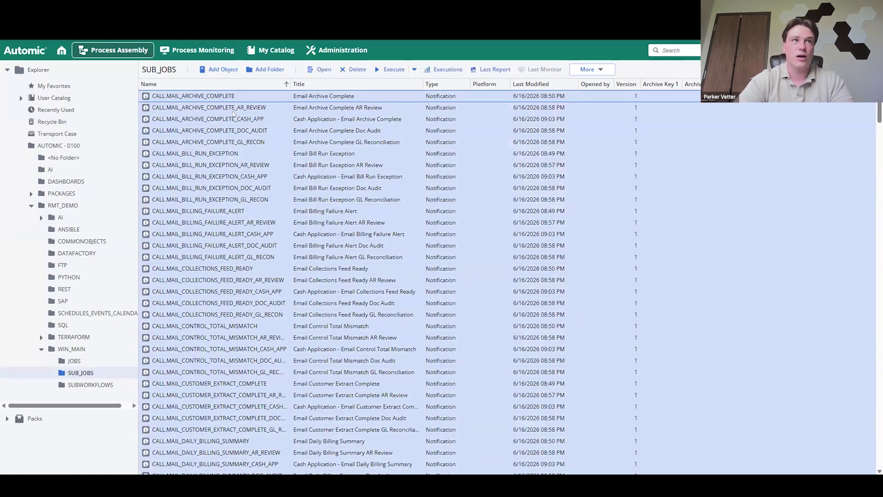
{"action": "right_click", "coordinate": [234, 114]}
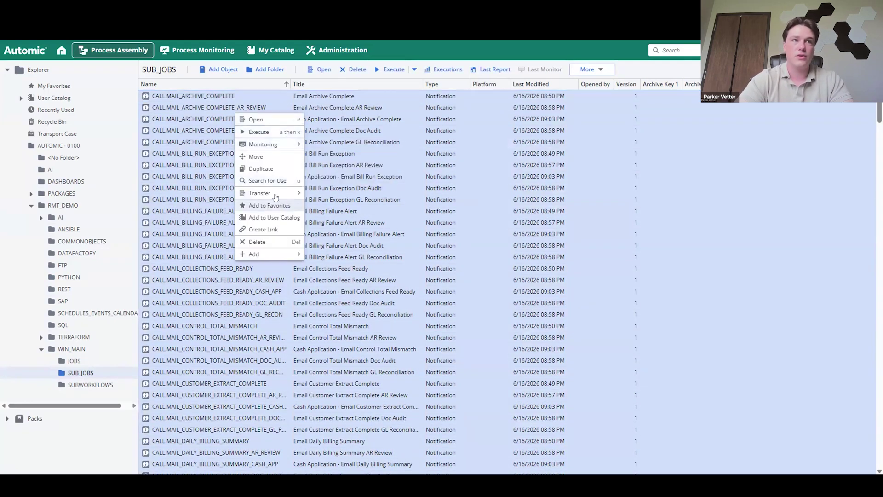
{"action": "mouse_move", "coordinate": [275, 197]}
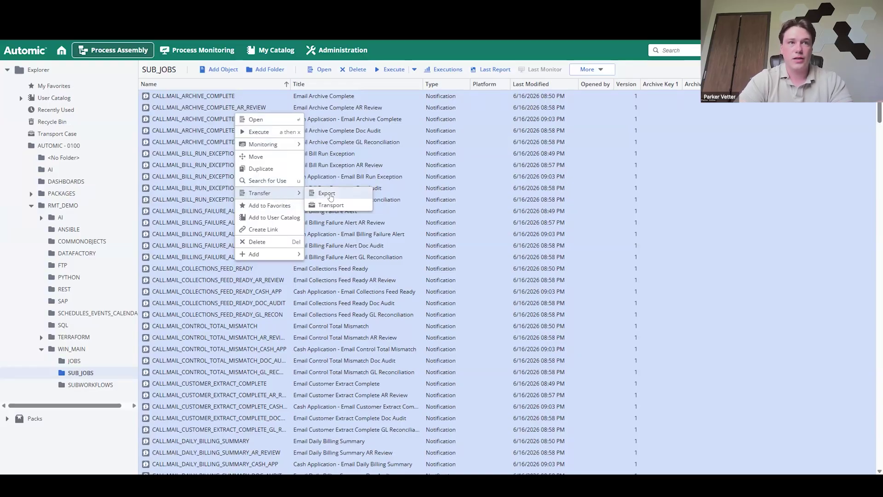
{"action": "left_click", "coordinate": [330, 205]}
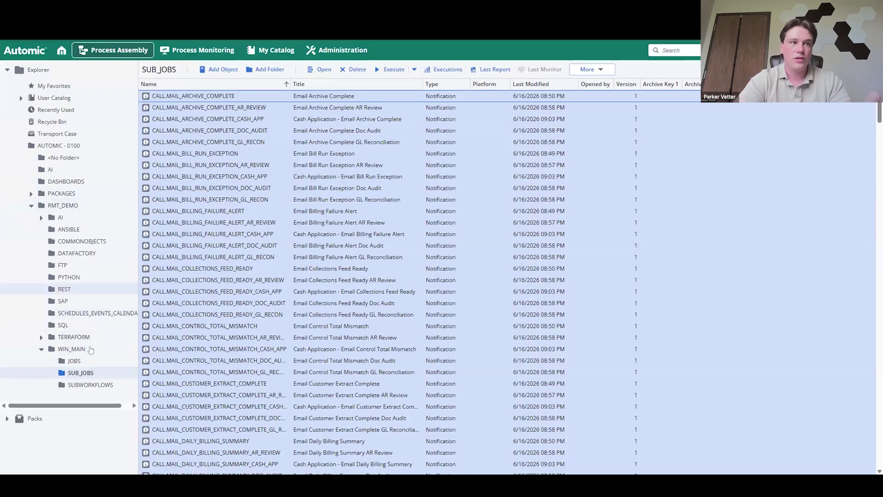
Step: Add all objects in the WIN_MAIN/JOBS folder to the Transport Case
{"action": "left_click", "coordinate": [75, 361]}
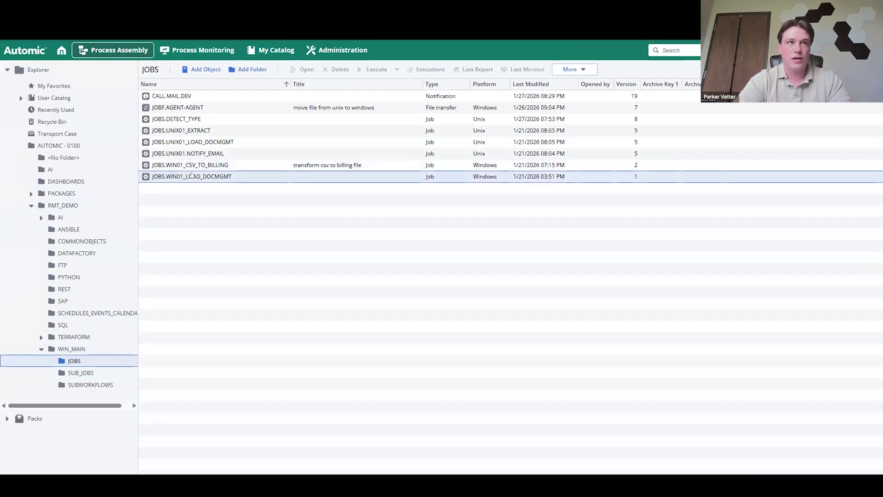
{"action": "left_click", "coordinate": [195, 95], "text": "shift"}
{"action": "right_click", "coordinate": [196, 96]}
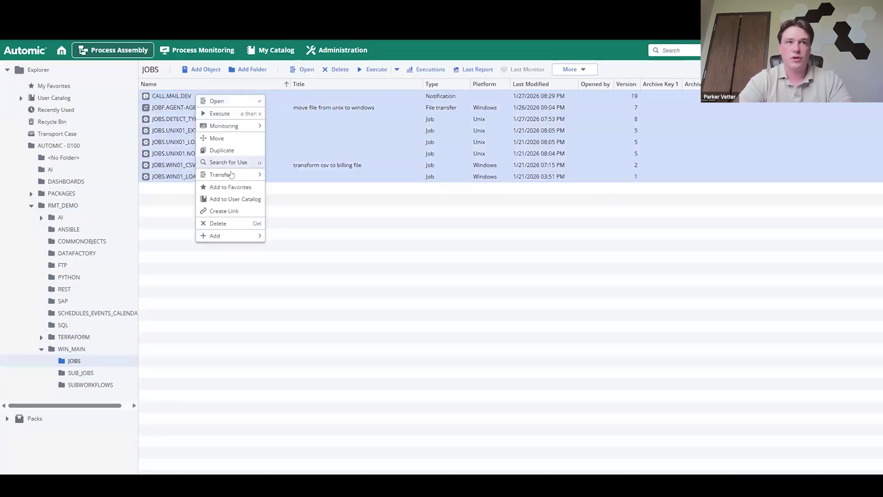
{"action": "mouse_move", "coordinate": [231, 174]}
{"action": "left_click", "coordinate": [286, 186]}
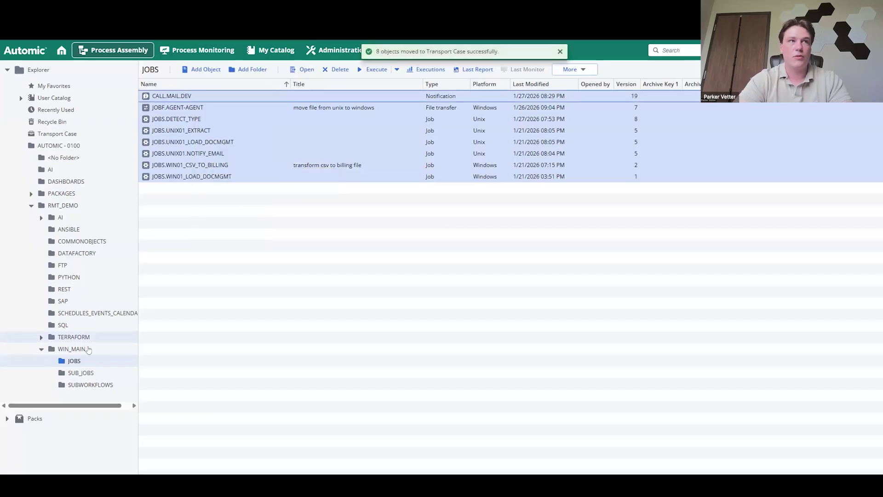
Step: Add the workflows JOBP.E2E_BATCH and JOBP.SELFHEALING.OS from the WIN_MAIN folder to the Transport Case
{"action": "left_click", "coordinate": [89, 350]}
{"action": "left_click", "coordinate": [183, 130]}
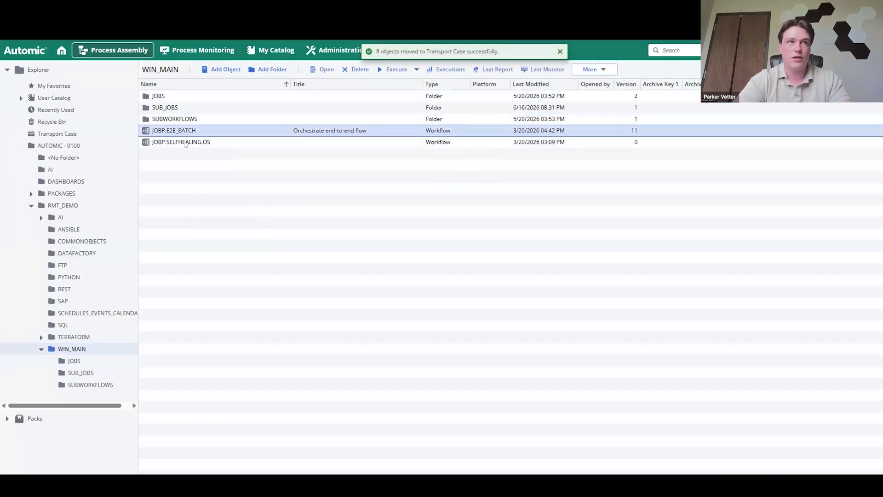
{"action": "left_click", "coordinate": [185, 143], "text": "shift"}
{"action": "right_click", "coordinate": [185, 143]}
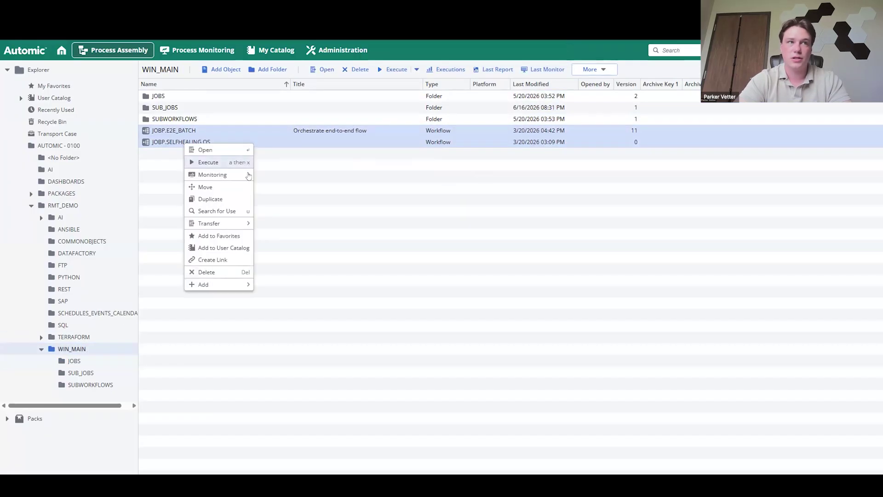
{"action": "mouse_move", "coordinate": [230, 224]}
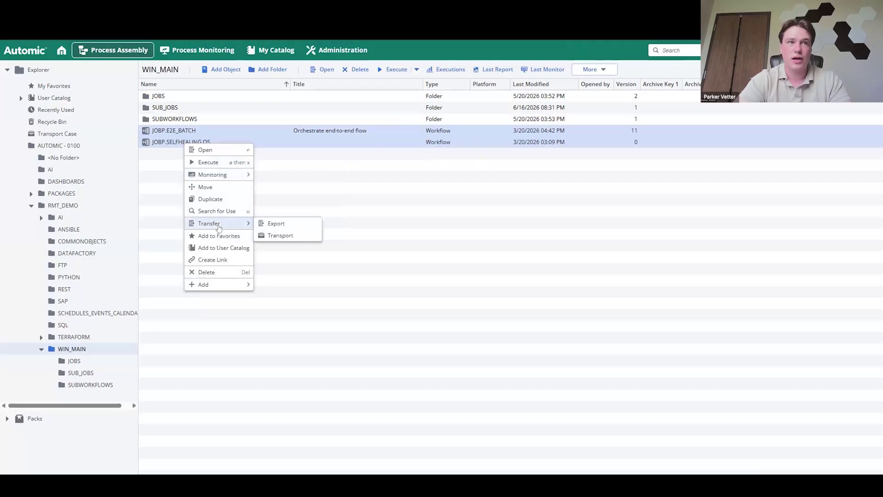
{"action": "left_click", "coordinate": [292, 235]}
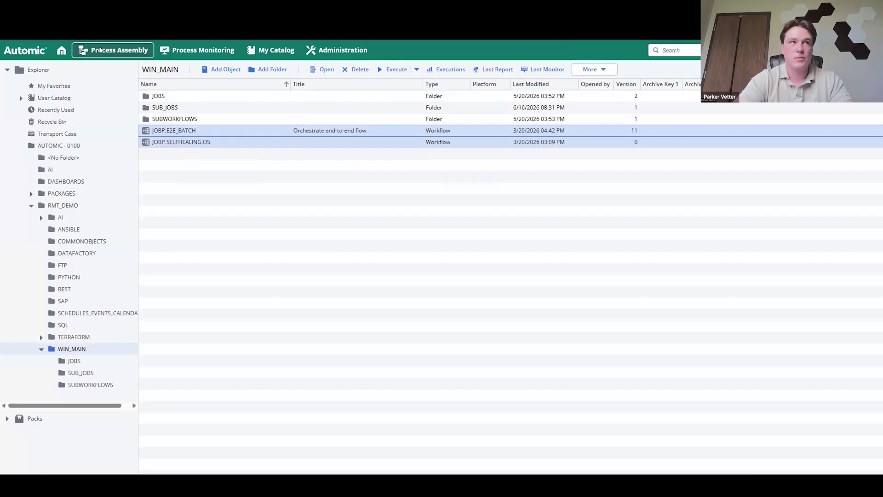
Step: Review the objects collected in the Transport Case of client 0100 and export the entire Transport Case
{"action": "left_click", "coordinate": [70, 134]}
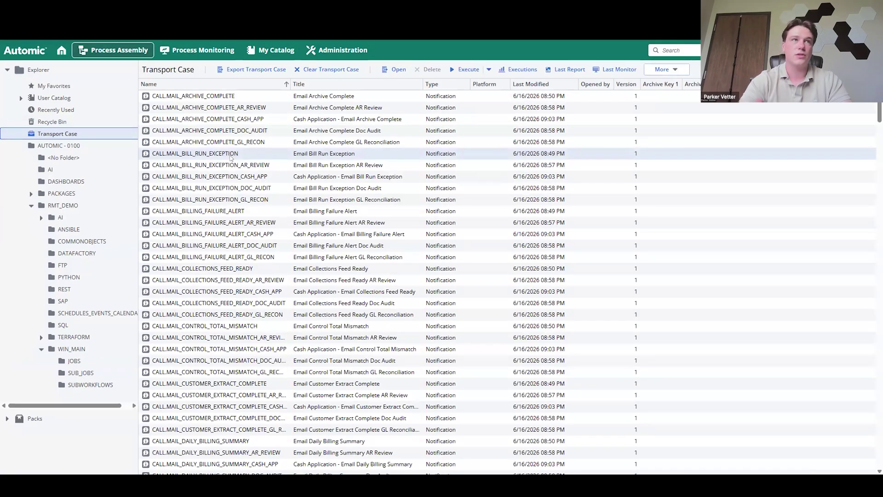
{"action": "scroll", "coordinate": [231, 158], "scroll_direction": "down", "scroll_amount": 20}
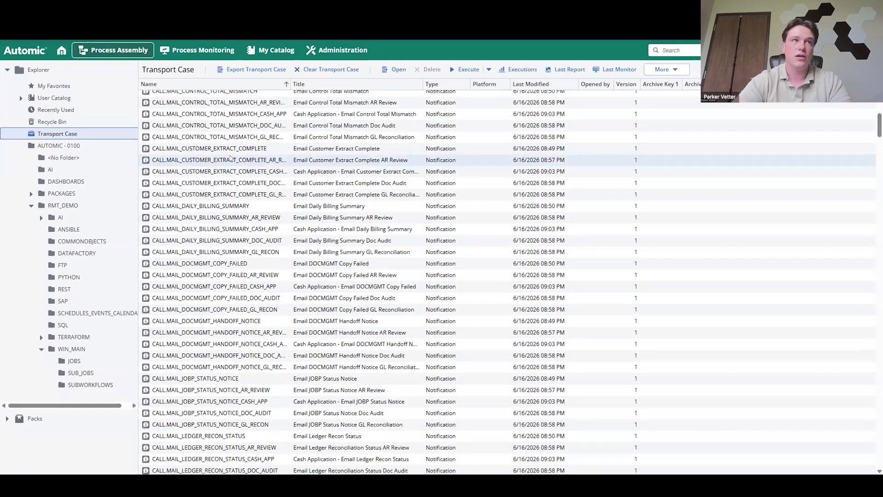
{"action": "scroll", "coordinate": [231, 158], "scroll_direction": "down", "scroll_amount": 4}
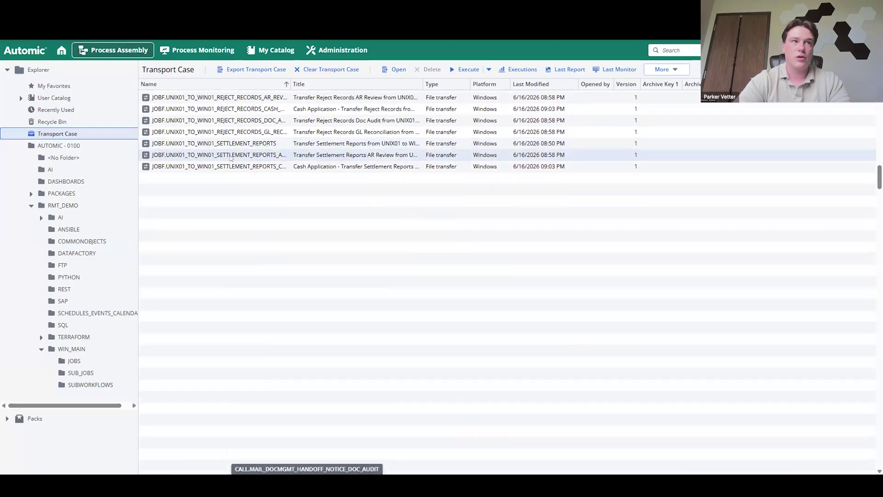
{"action": "scroll", "coordinate": [230, 158], "scroll_direction": "up", "scroll_amount": 20}
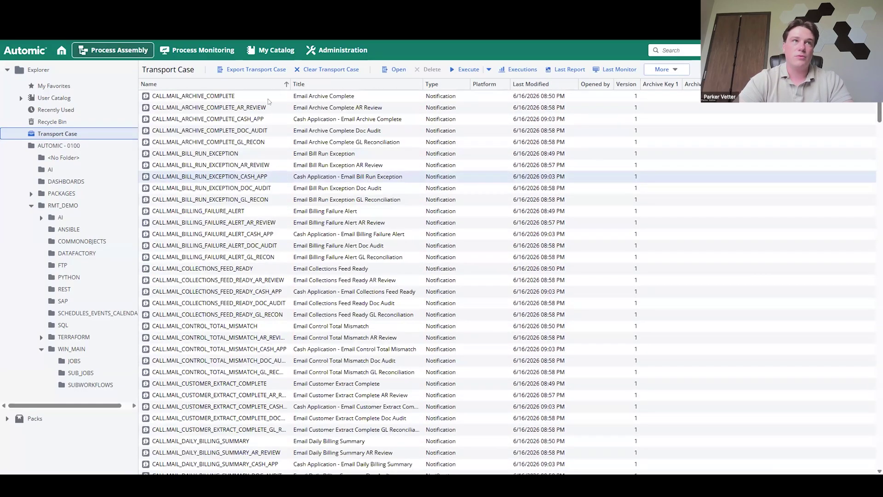
{"action": "right_click", "coordinate": [236, 111]}
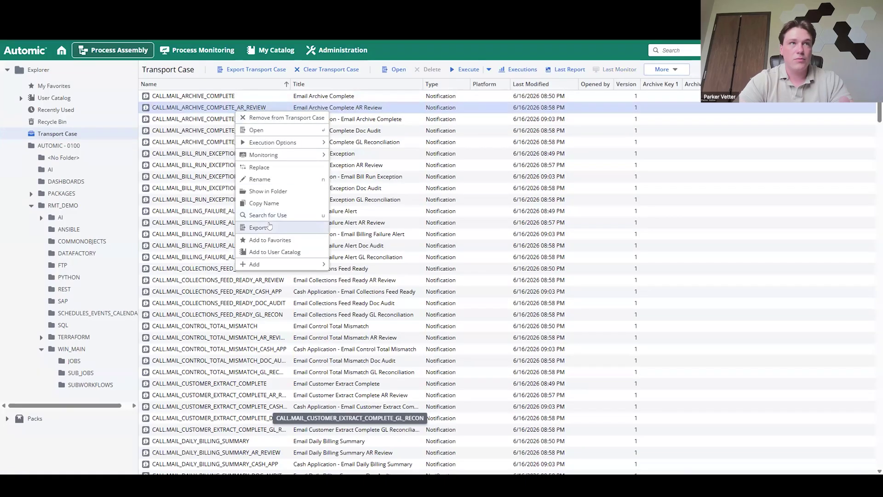
{"action": "left_click", "coordinate": [207, 70]}
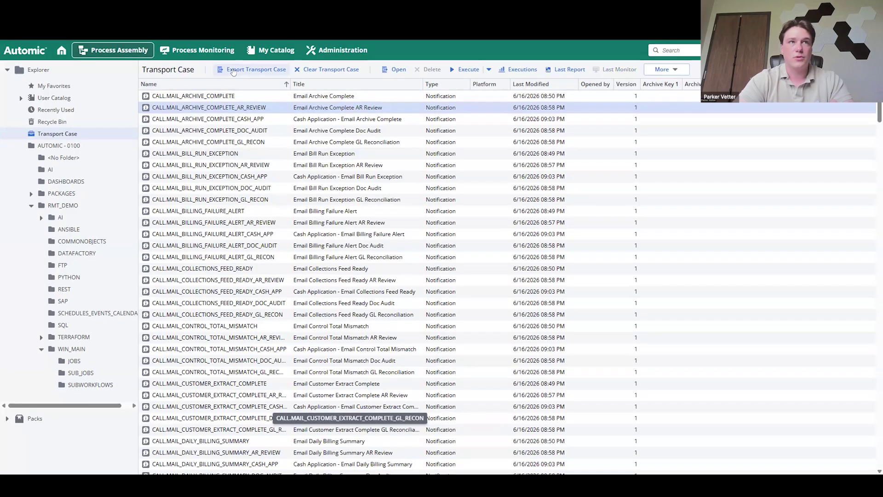
{"action": "left_click", "coordinate": [260, 72]}
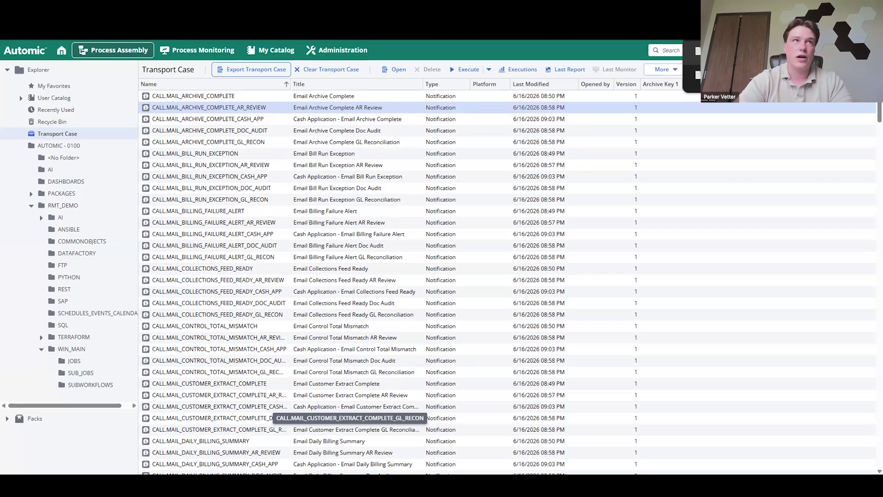
Step: Switch to client 0101 and start an object import there with the exported file uc_data (10).txt
{"action": "key", "text": "alt+Tab"}
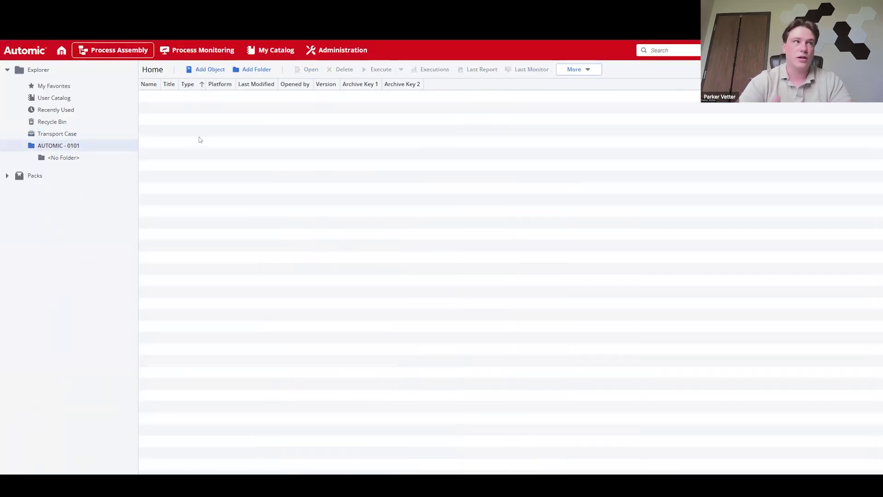
{"action": "right_click", "coordinate": [200, 138]}
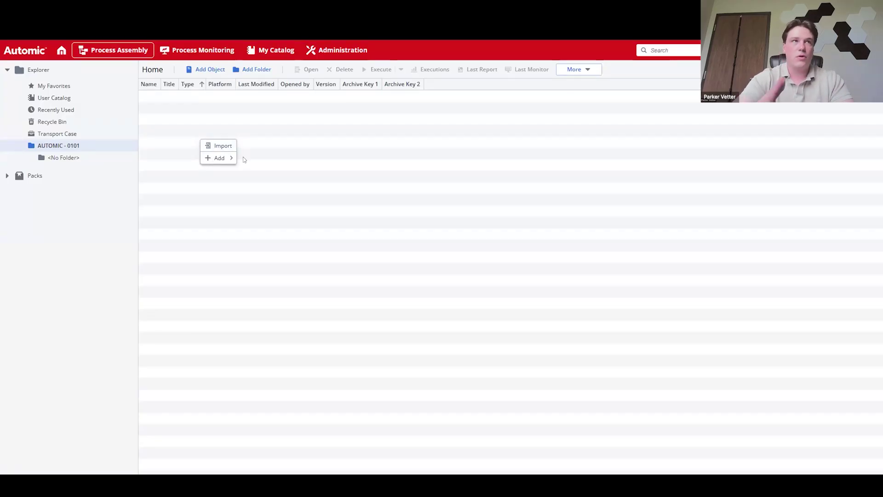
{"action": "left_click", "coordinate": [214, 147]}
{"action": "left_click", "coordinate": [535, 251]}
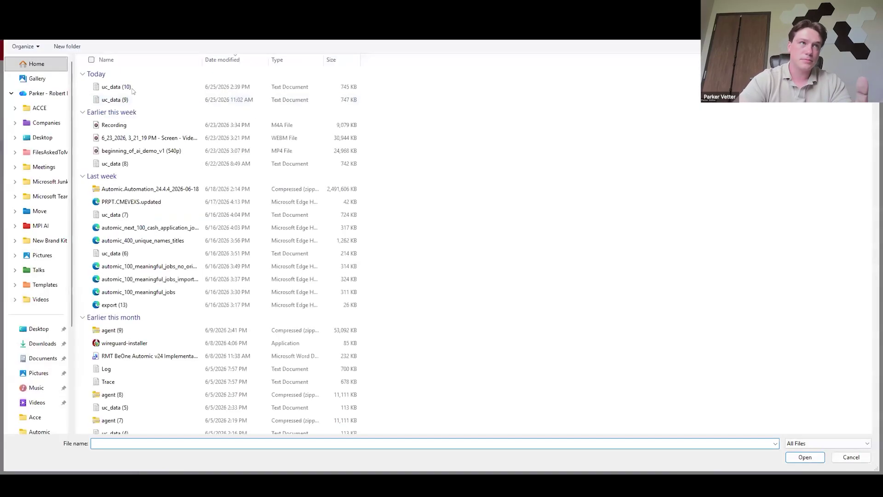
{"action": "left_click", "coordinate": [118, 87]}
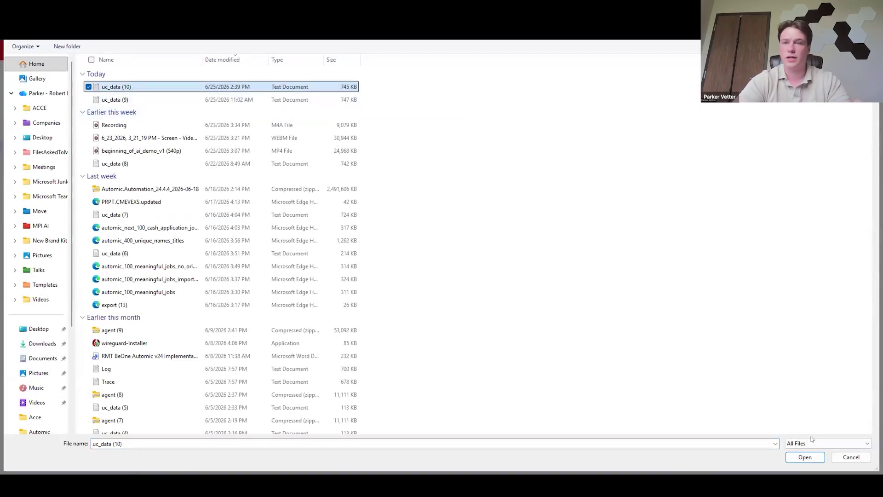
{"action": "left_click", "coordinate": [804, 458]}
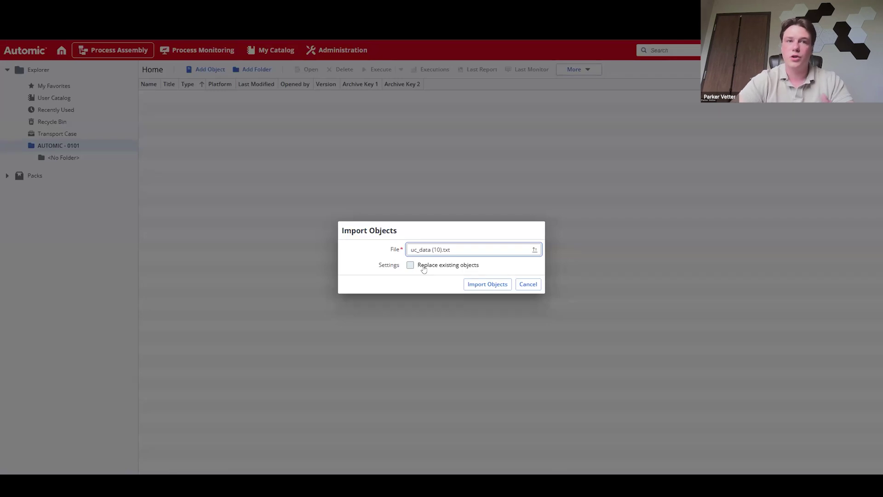
{"action": "left_click", "coordinate": [437, 266]}
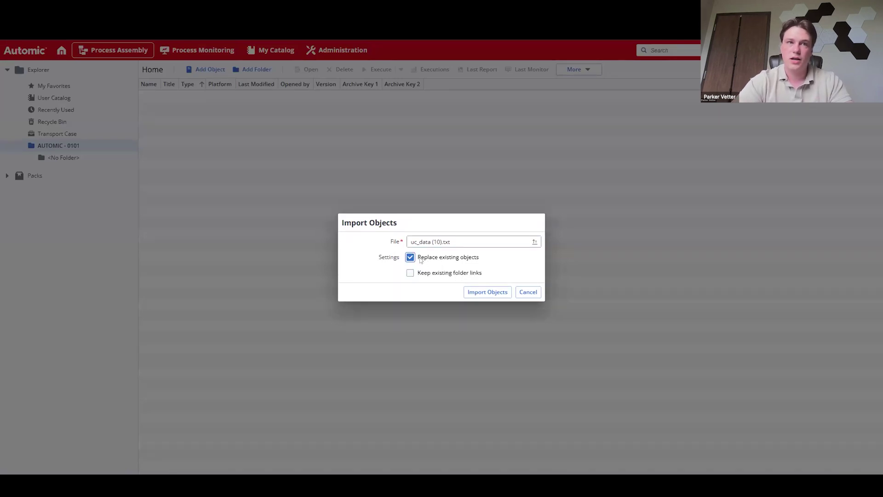
{"action": "left_click", "coordinate": [431, 275]}
{"action": "left_click", "coordinate": [432, 273]}
{"action": "left_click", "coordinate": [429, 263]}
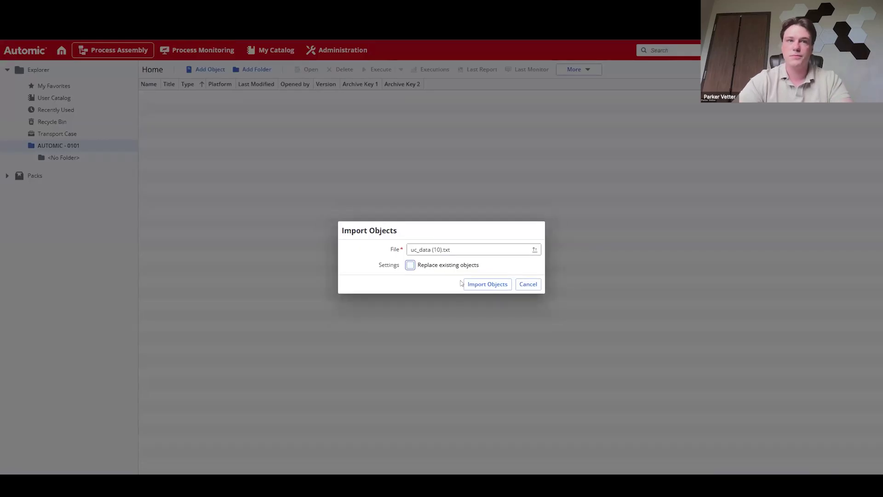
Step: Import the objects without replacing existing ones, close the import log, and open the imported RMT_DEMO folder
{"action": "left_click", "coordinate": [489, 285]}
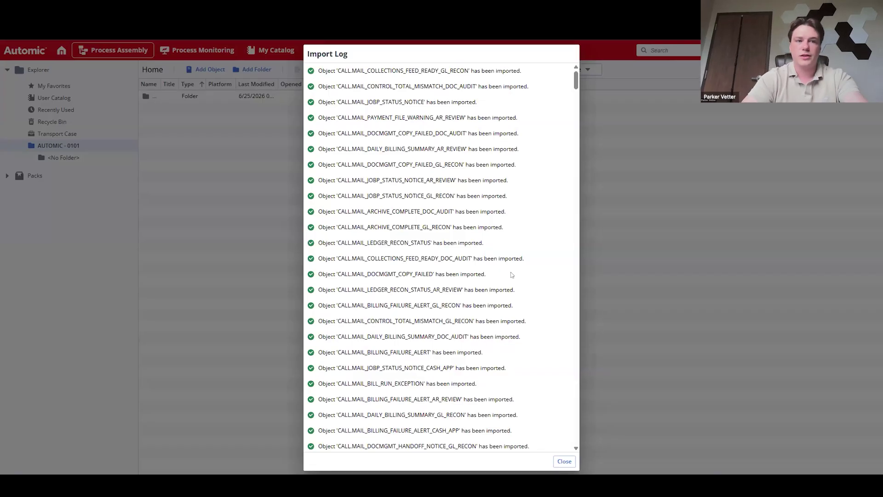
{"action": "left_click", "coordinate": [556, 459]}
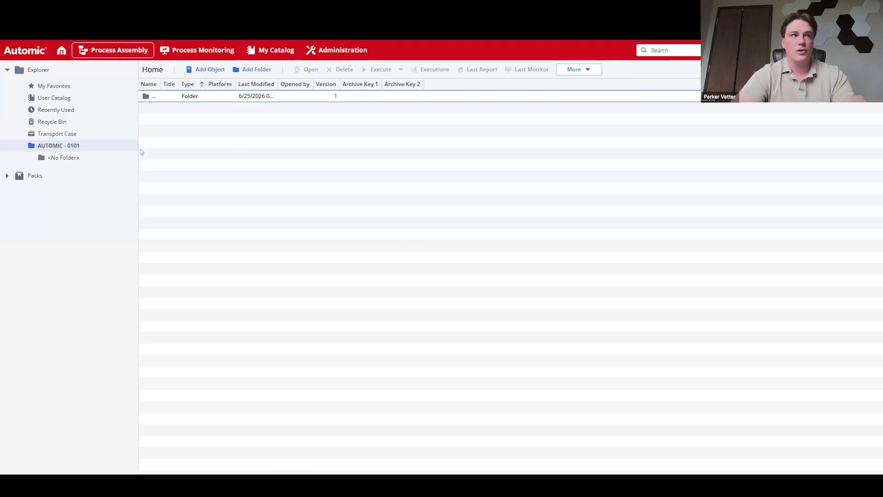
{"action": "left_click", "coordinate": [65, 146]}
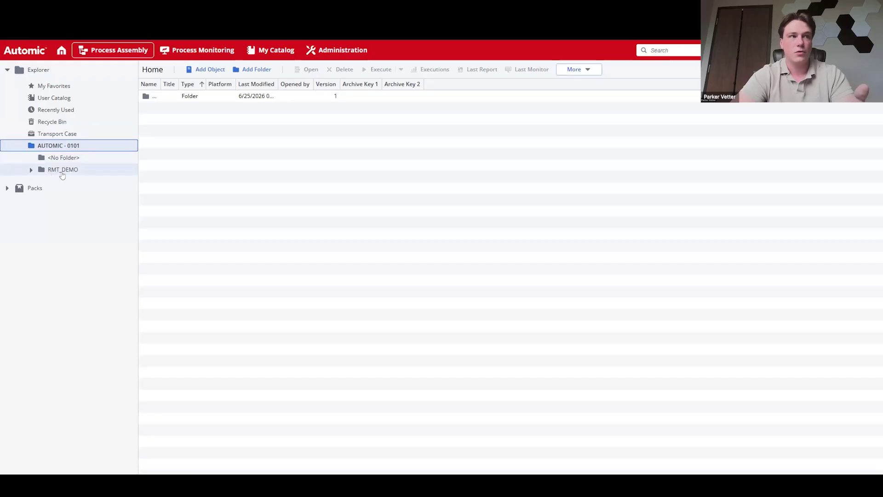
{"action": "left_click", "coordinate": [62, 173]}
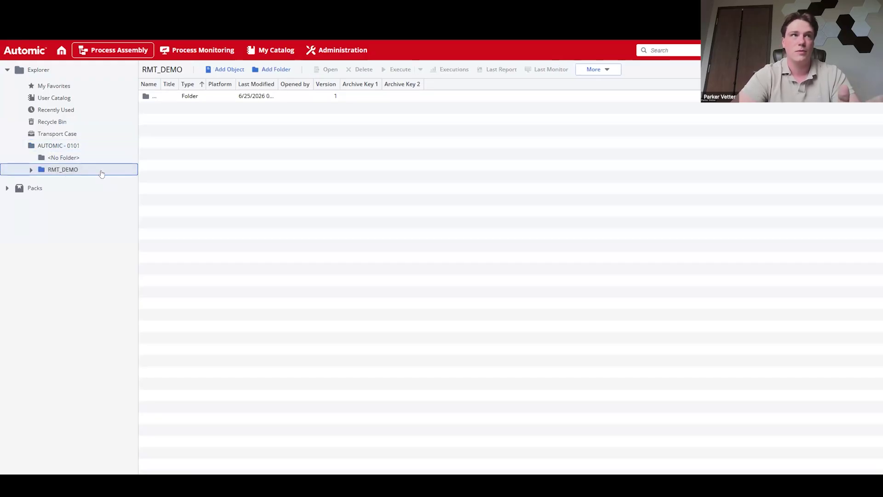
Step: Look through the imported WIN_MAIN folder in client 0101, viewing its SUB_JOBS and JOBS subfolders
{"action": "left_click", "coordinate": [164, 95]}
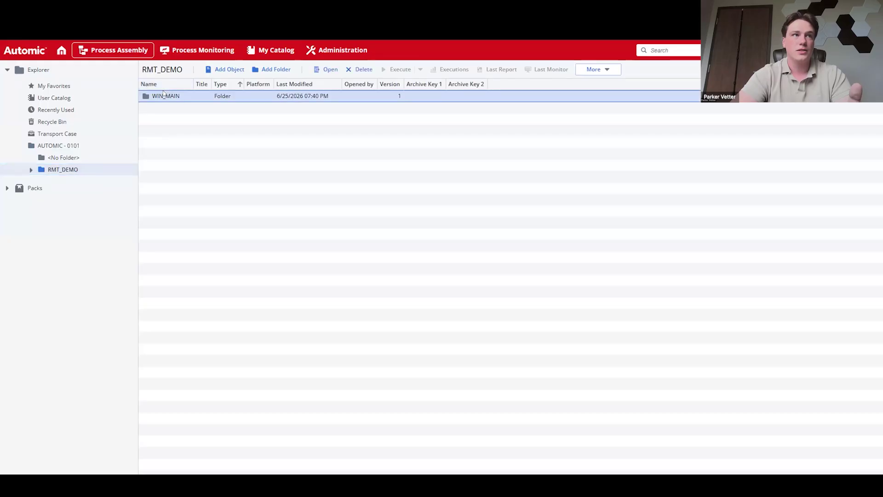
{"action": "double_click", "coordinate": [163, 95]}
{"action": "left_click", "coordinate": [167, 108]}
{"action": "double_click", "coordinate": [167, 108]}
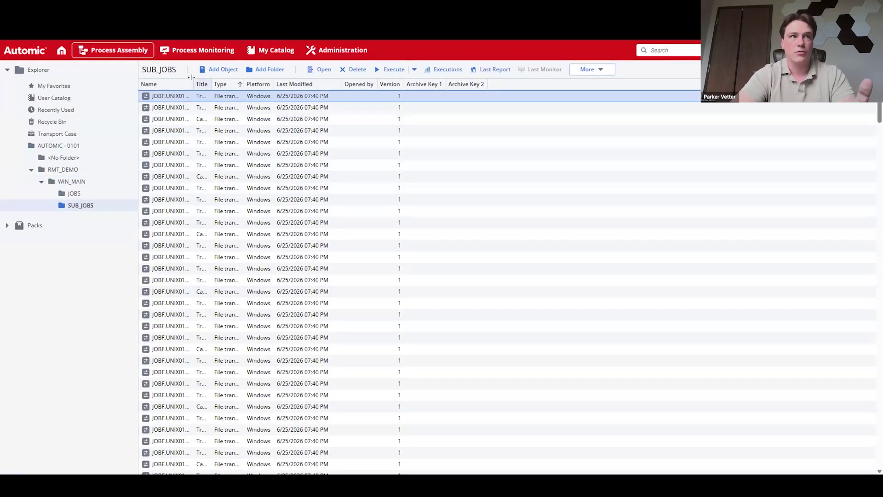
{"action": "left_click", "coordinate": [91, 194]}
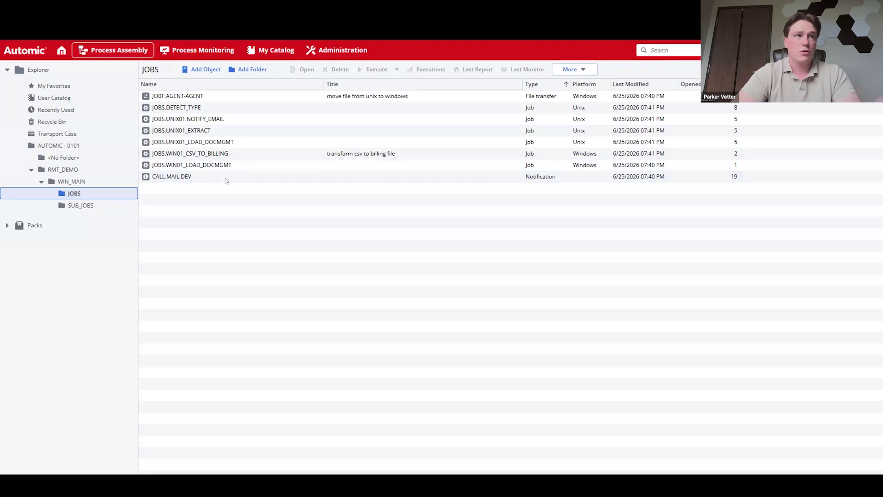
Step: Open the job JOBS.WIN01_LOAD_DOCMGMT and check which agent its execution settings use and which agents are selectable
{"action": "left_click", "coordinate": [177, 166]}
{"action": "double_click", "coordinate": [177, 165]}
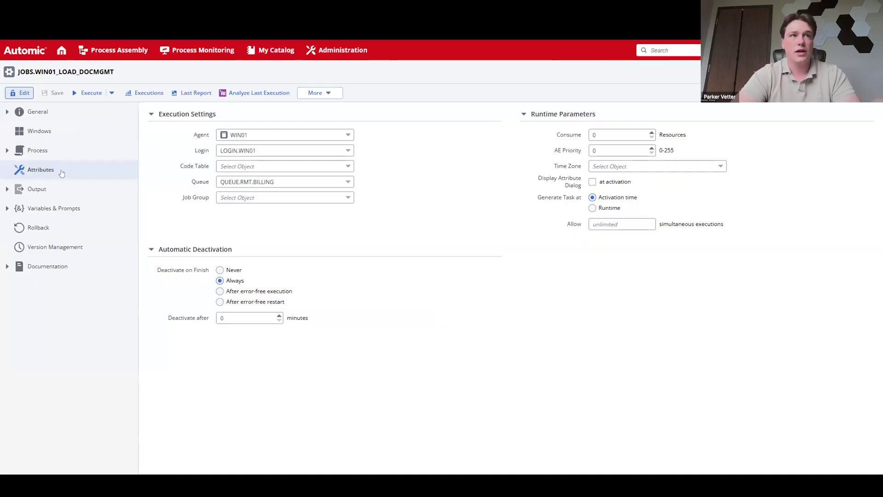
{"action": "left_click", "coordinate": [268, 135]}
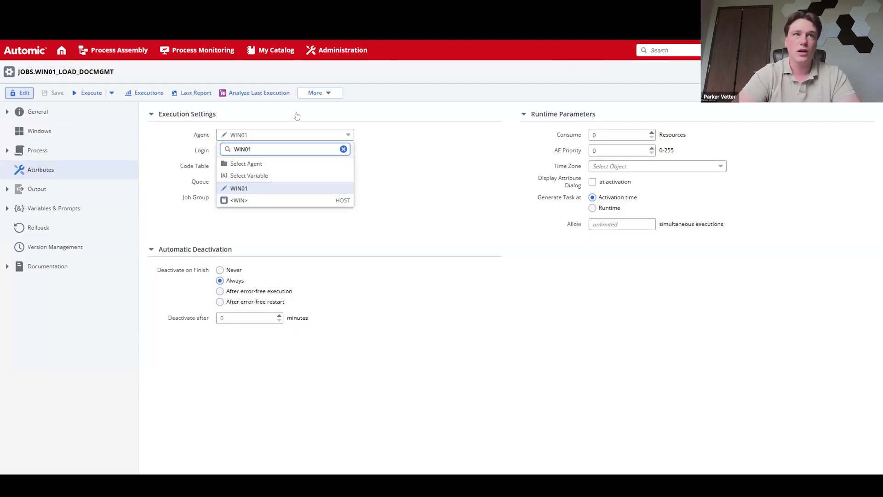
Step: Go to the agent administration of client 0101 and add a WIN Agent object named WIN01
{"action": "left_click", "coordinate": [328, 54]}
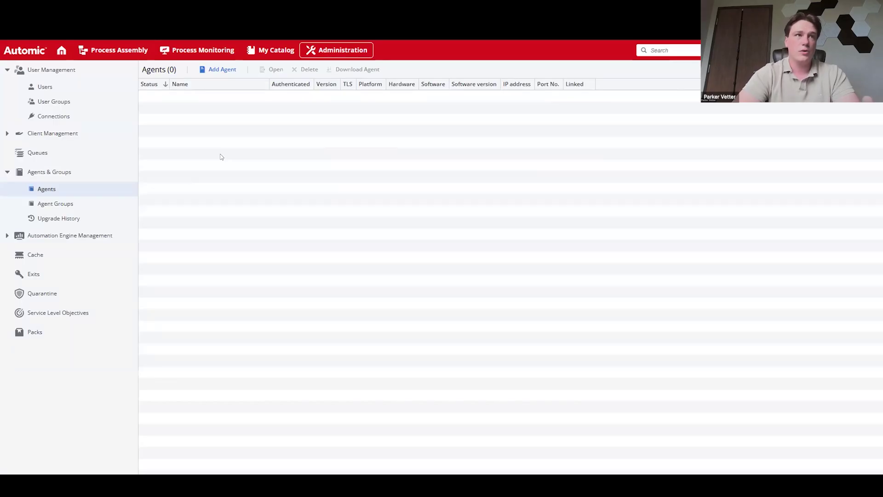
{"action": "left_click", "coordinate": [219, 70]}
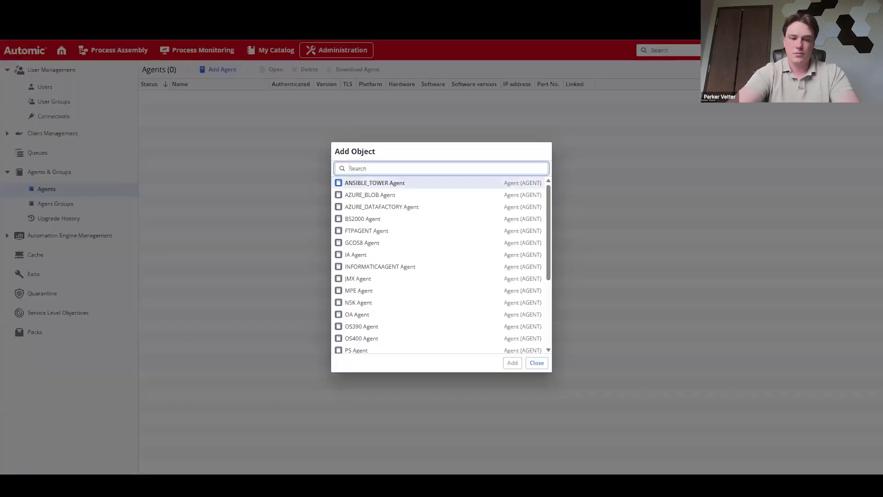
{"action": "type", "text": "win"}
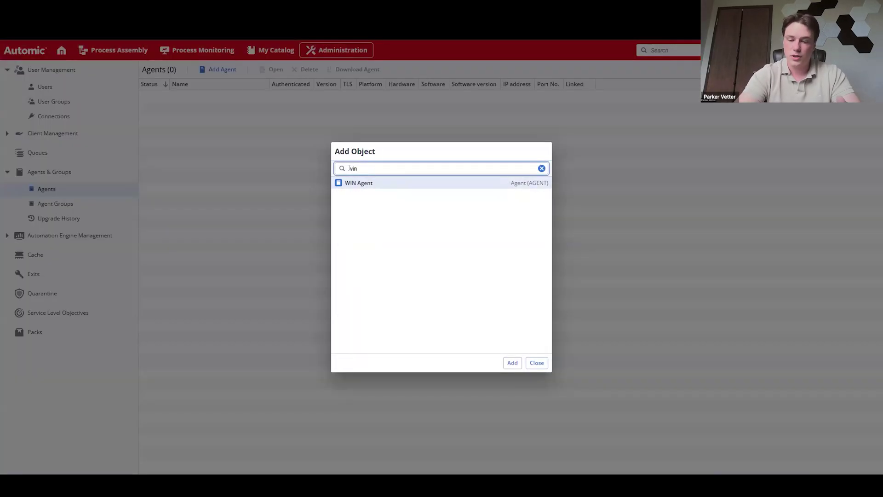
{"action": "left_click", "coordinate": [364, 184]}
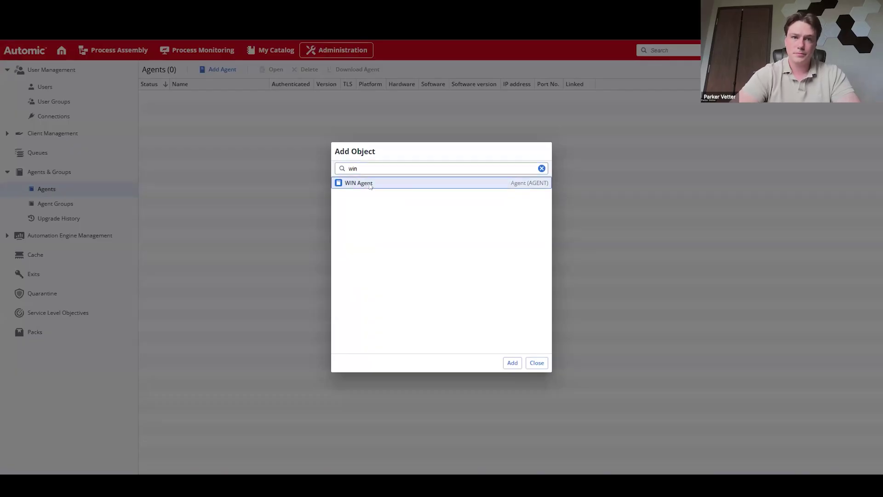
{"action": "left_click", "coordinate": [510, 365]}
{"action": "left_click_drag", "start_coordinate": [489, 246], "coordinate": [386, 249]}
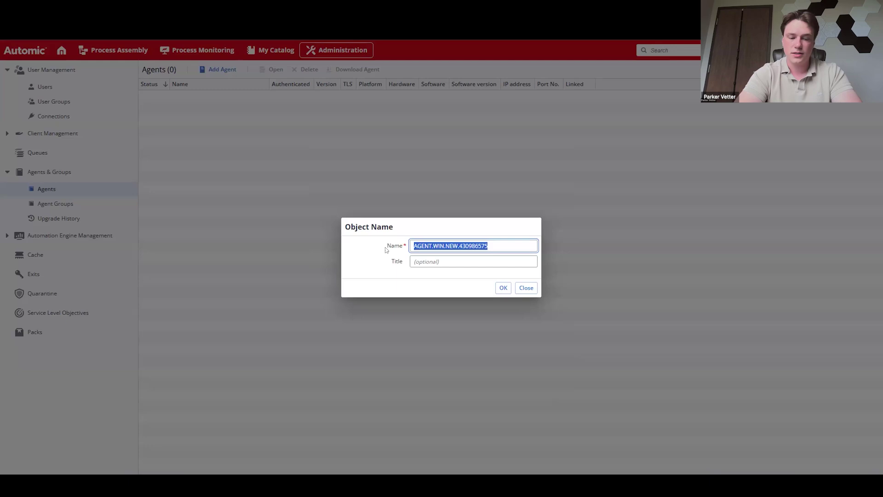
{"action": "type", "text": "WIN"}
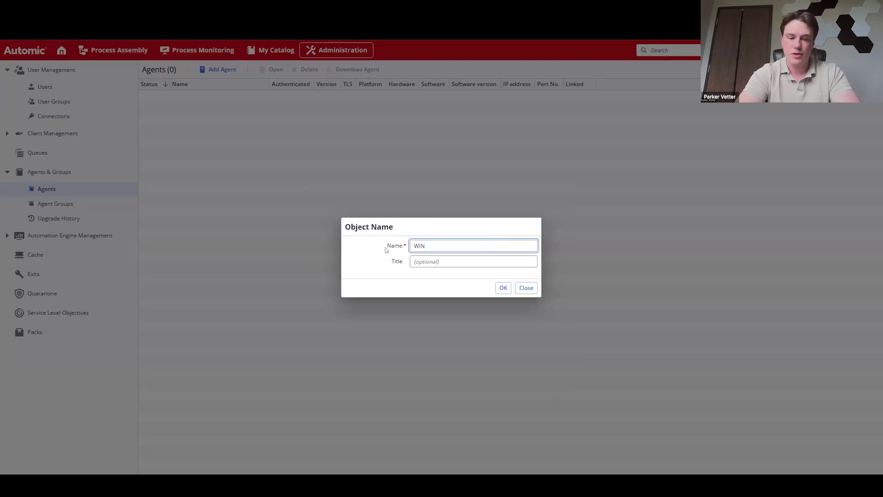
{"action": "type", "text": "01"}
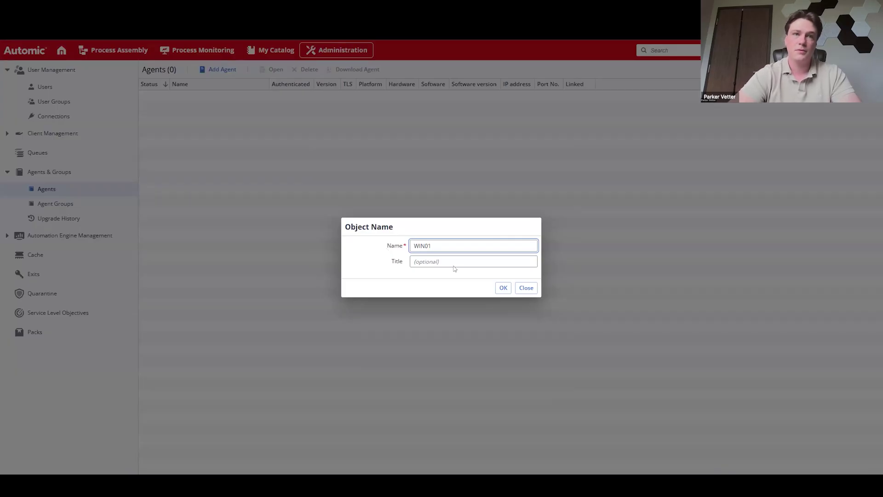
{"action": "left_click", "coordinate": [504, 287]}
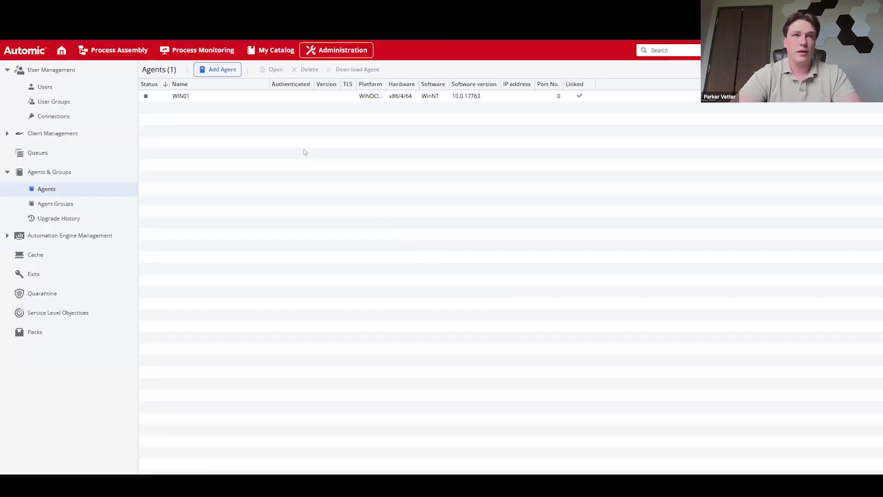
Step: Download the WIN01 agent package for the X64 architecture with the Service Manager and the Java Runtime Environment included
{"action": "right_click", "coordinate": [217, 100]}
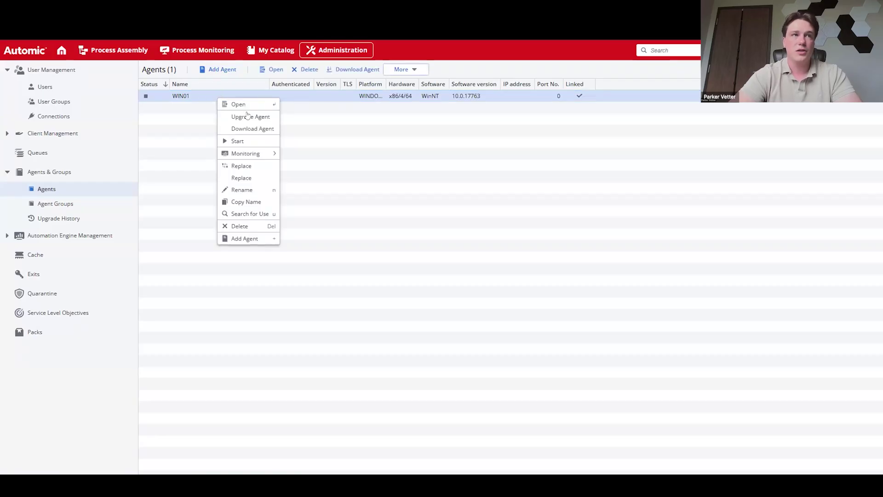
{"action": "left_click", "coordinate": [260, 129]}
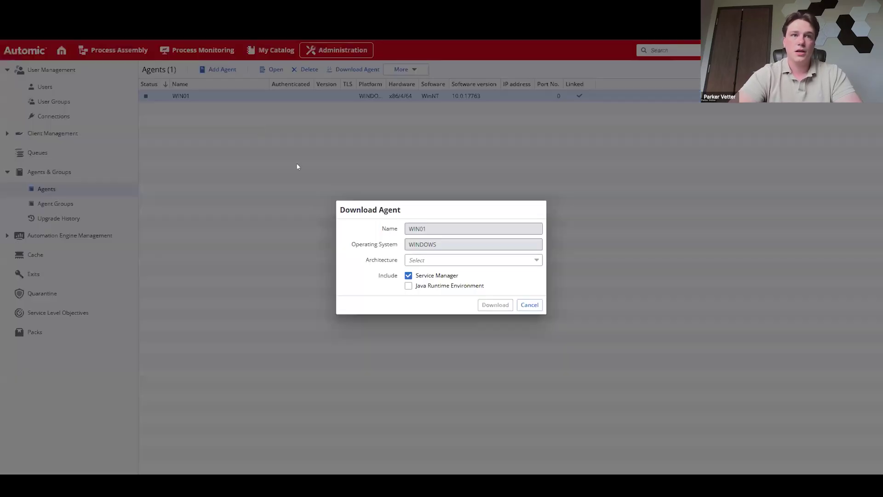
{"action": "left_click", "coordinate": [434, 259]}
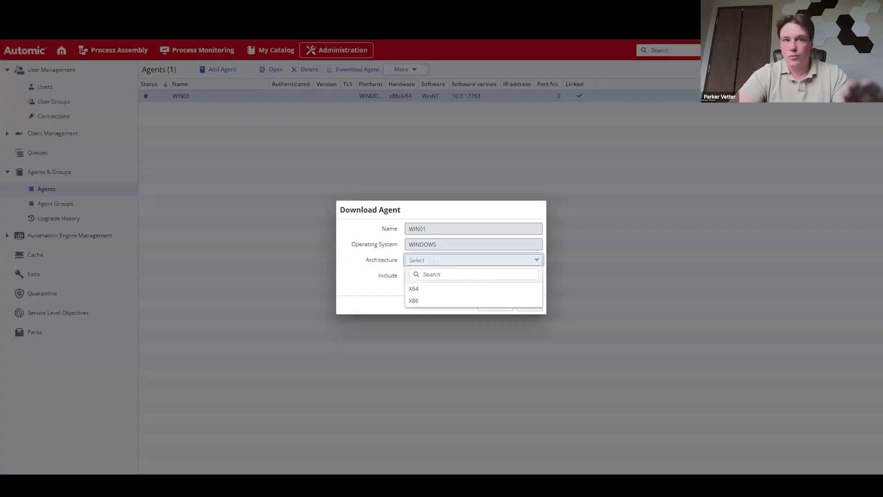
{"action": "left_click", "coordinate": [423, 290]}
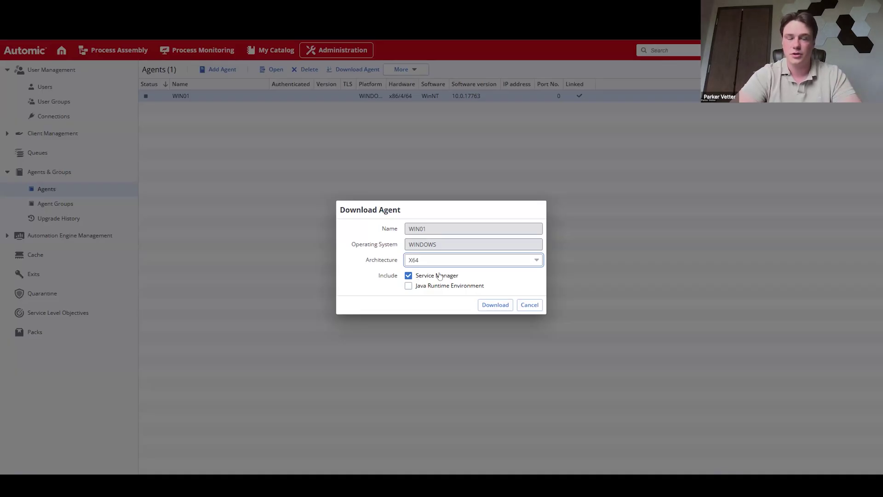
{"action": "left_click", "coordinate": [425, 285]}
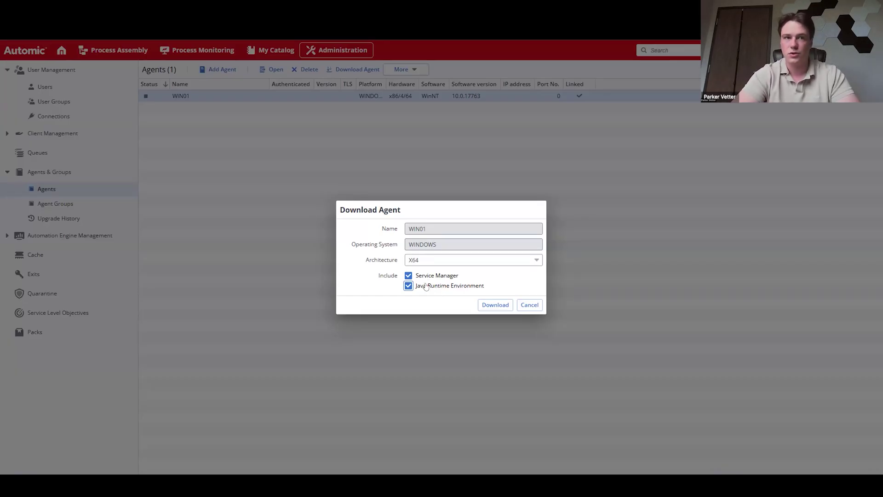
{"action": "left_click", "coordinate": [491, 305]}
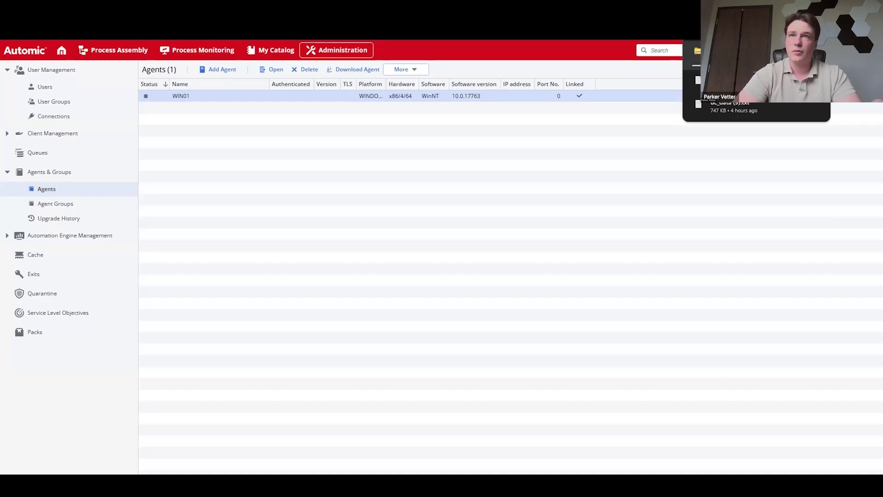
Step: Copy the downloaded agent (10) zip archive from the Downloads folder and minimize the file window
{"action": "left_click", "coordinate": [422, 123]}
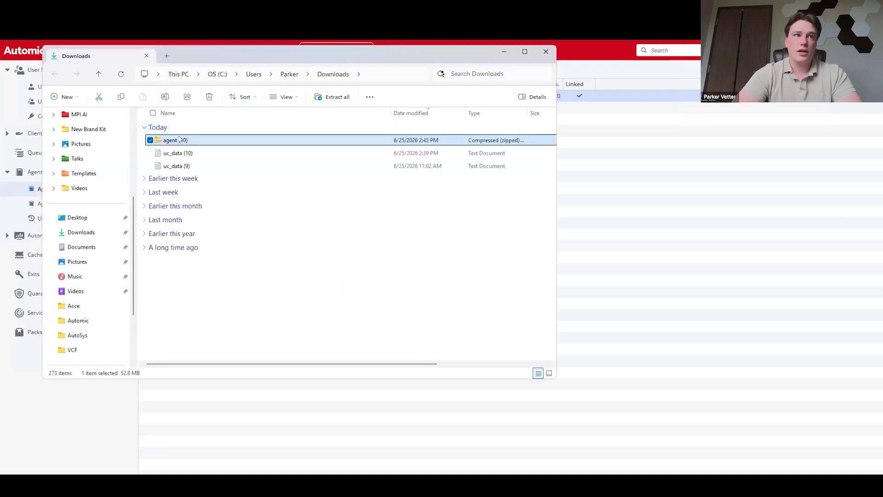
{"action": "right_click", "coordinate": [180, 140]}
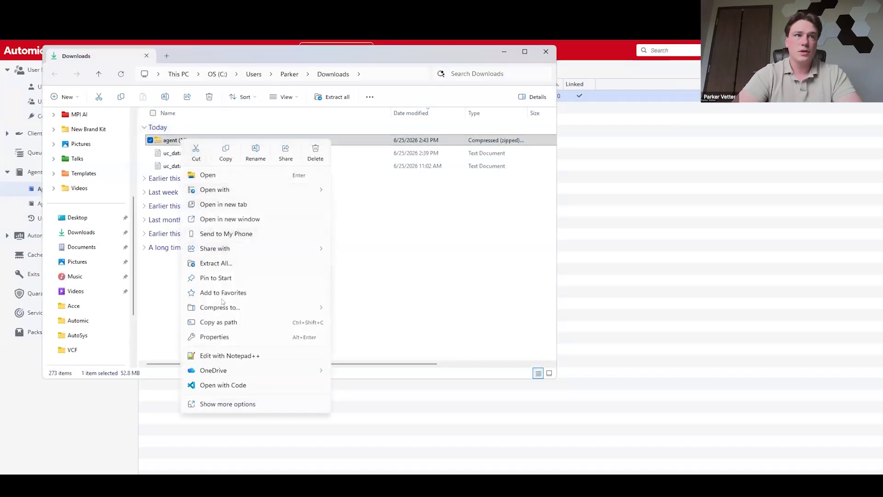
{"action": "left_click", "coordinate": [225, 154]}
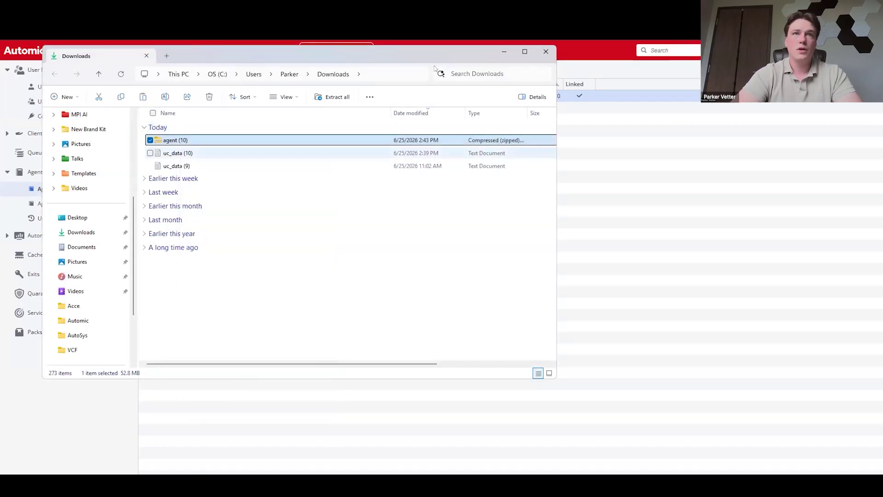
{"action": "left_click", "coordinate": [503, 51]}
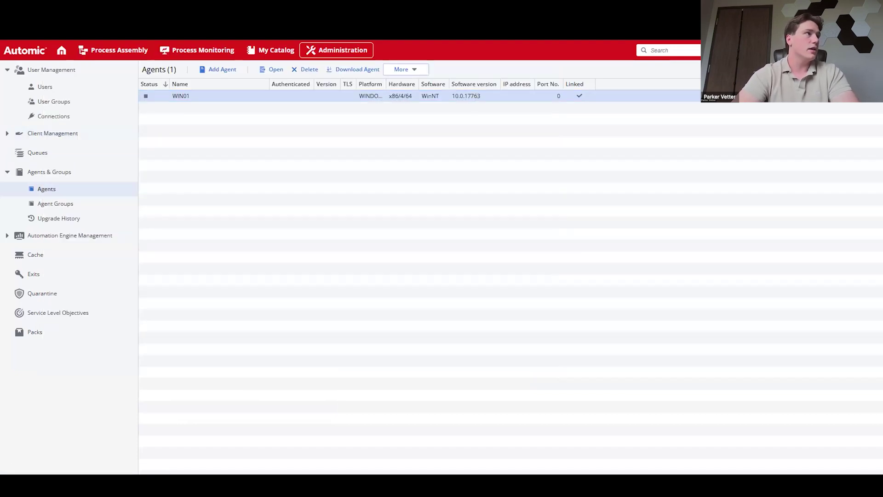
Step: Switch to the Automic server desktop and open UCXJWX6.ini from the bin folder of the extracted Win01 agent
{"action": "key", "text": "alt+Tab"}
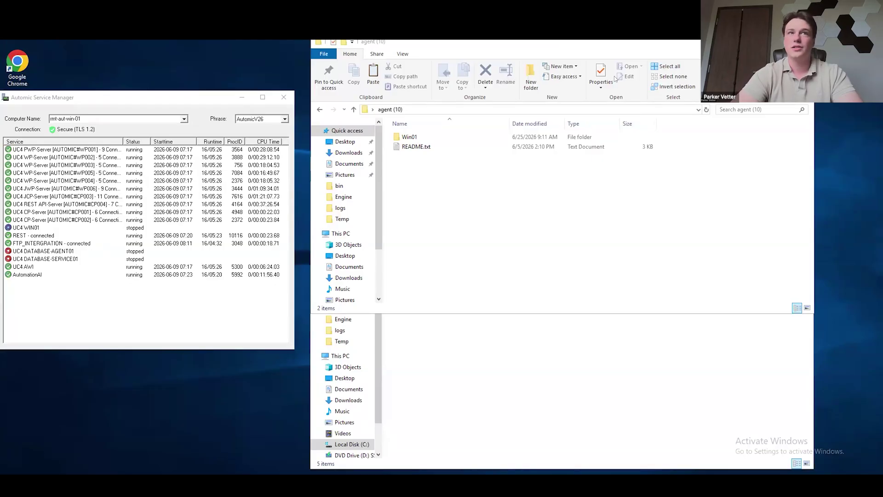
{"action": "left_click", "coordinate": [467, 46]}
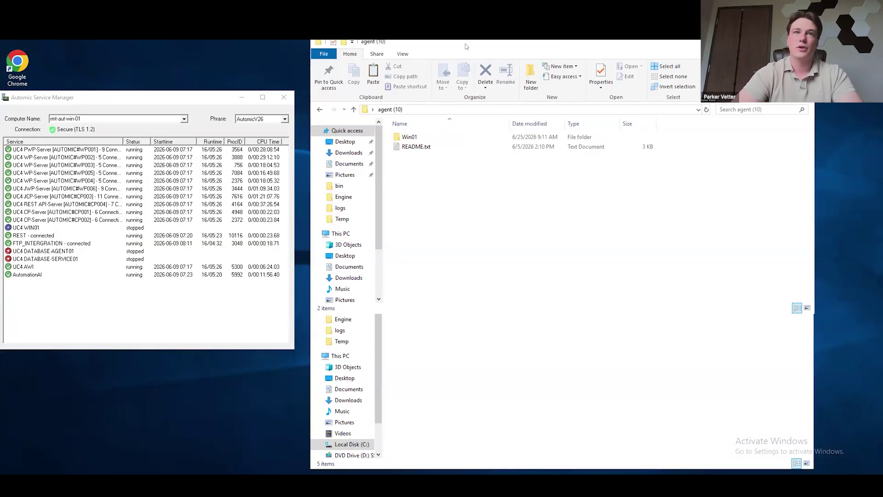
{"action": "double_click", "coordinate": [412, 137]}
{"action": "left_click", "coordinate": [415, 147]}
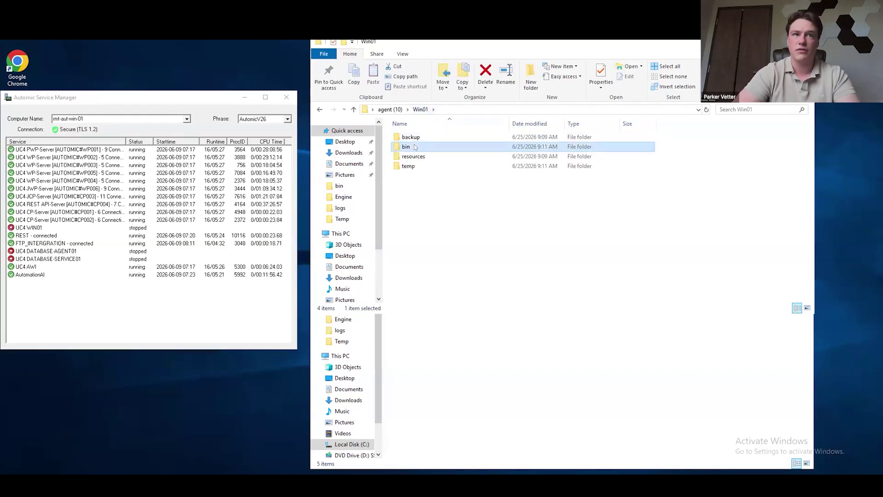
{"action": "double_click", "coordinate": [415, 147]}
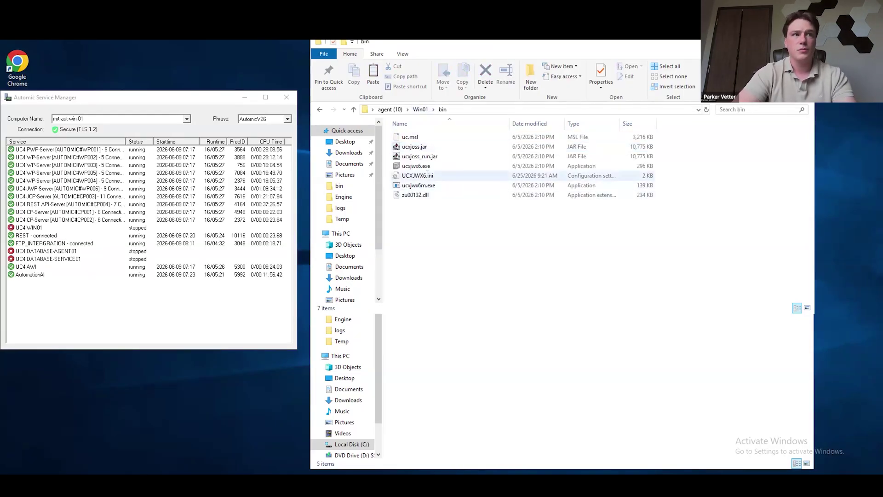
{"action": "double_click", "coordinate": [427, 176]}
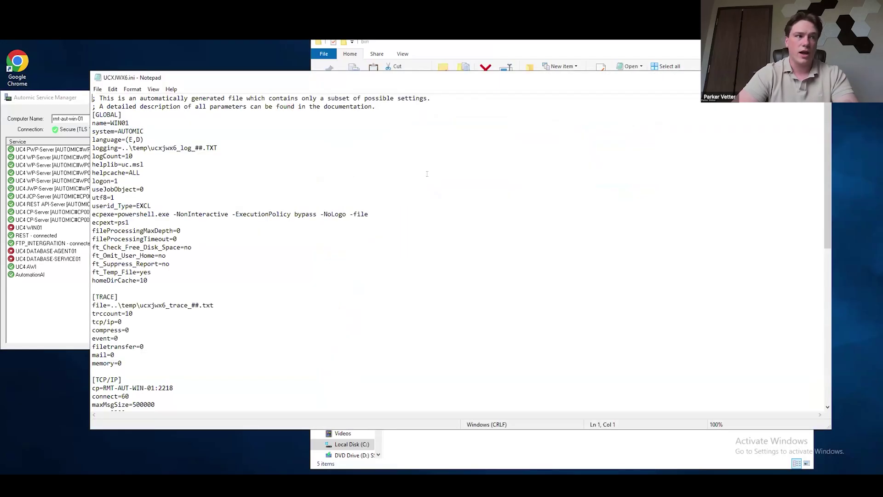
Step: Examine the TCP/IP connection and authorization settings in the agent's INI file and close it without changes
{"action": "scroll", "coordinate": [290, 210], "scroll_direction": "down", "scroll_amount": 6}
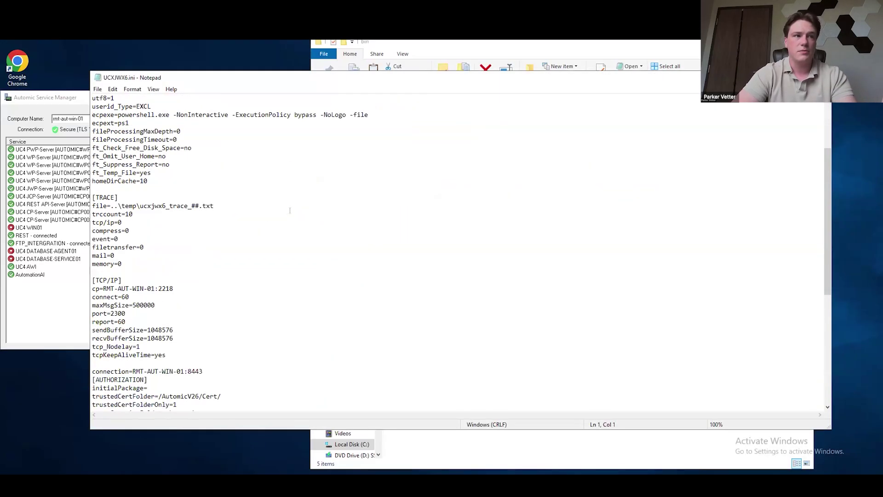
{"action": "left_click_drag", "start_coordinate": [209, 315], "coordinate": [89, 225]}
{"action": "left_click", "coordinate": [162, 239]}
{"action": "scroll", "coordinate": [342, 192], "scroll_direction": "up", "scroll_amount": 6}
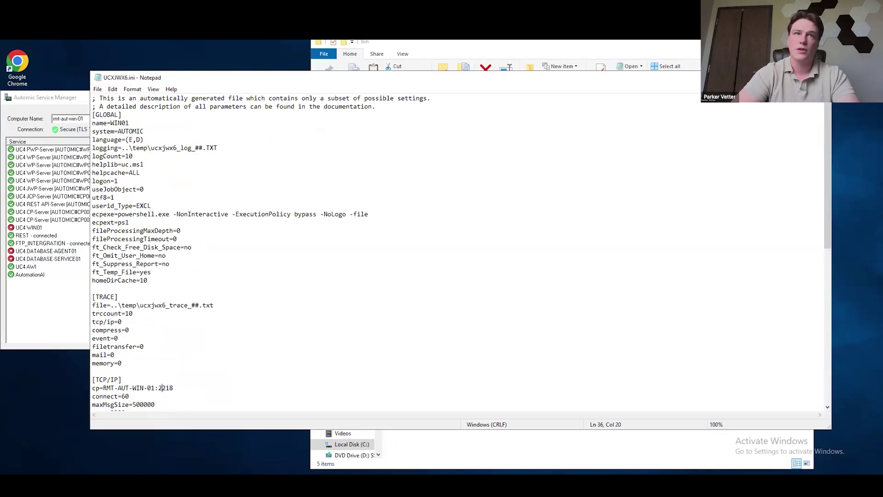
{"action": "key", "text": "alt+F4"}
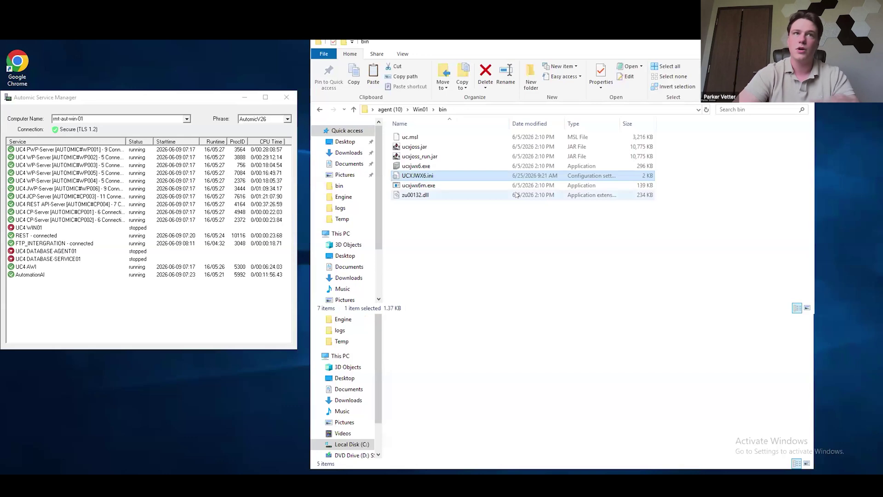
Step: Return to the agent (10) folder containing Win01 and bring the AutomicV26 Agents folder window to the front
{"action": "left_click", "coordinate": [416, 109]}
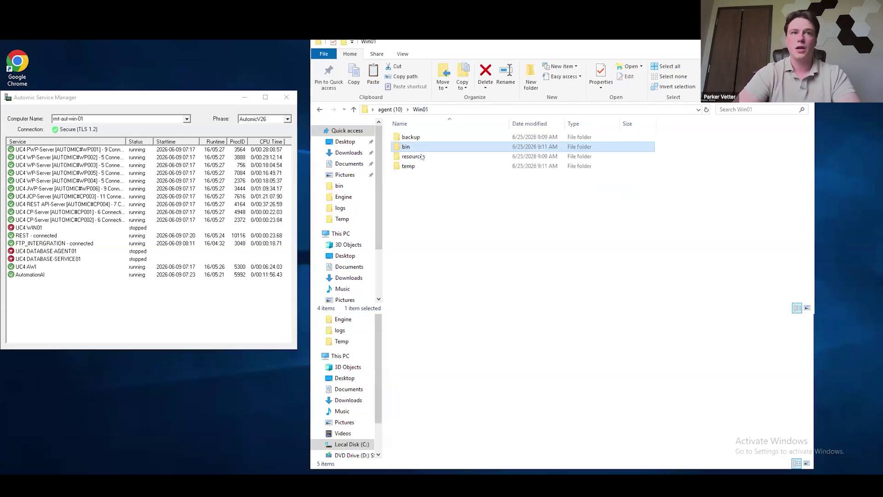
{"action": "left_click", "coordinate": [391, 109]}
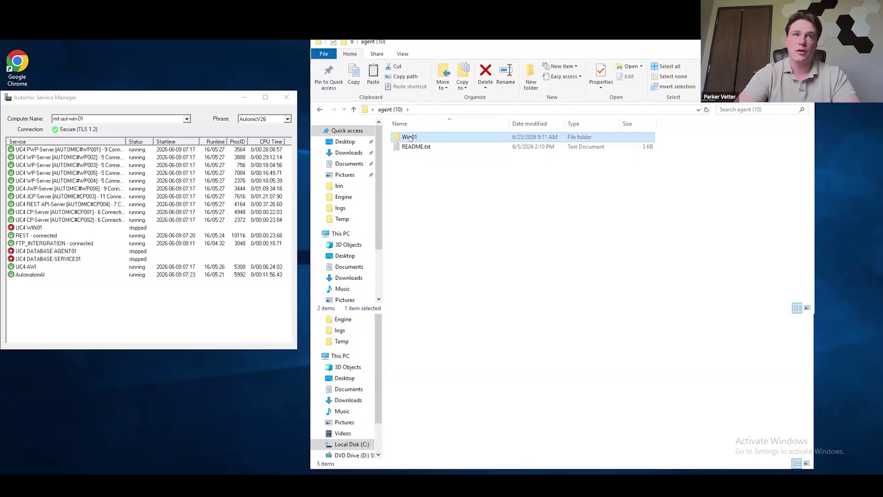
{"action": "mouse_move", "coordinate": [410, 138]}
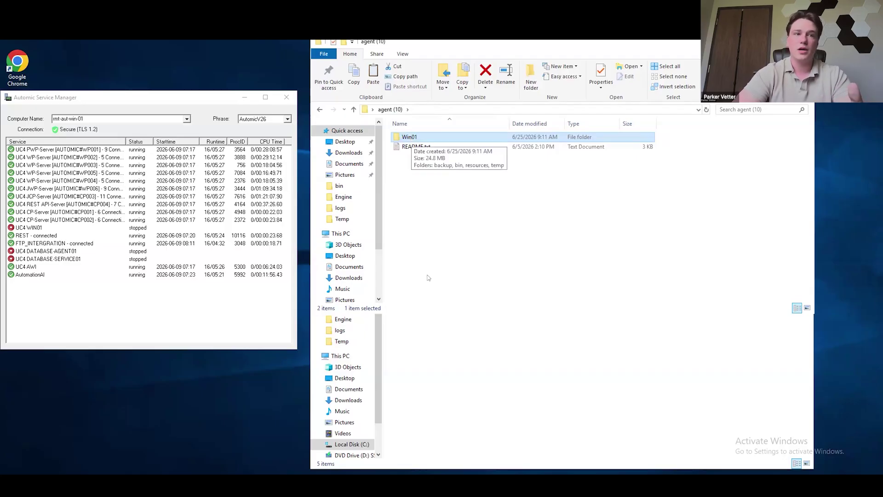
{"action": "left_click", "coordinate": [402, 364]}
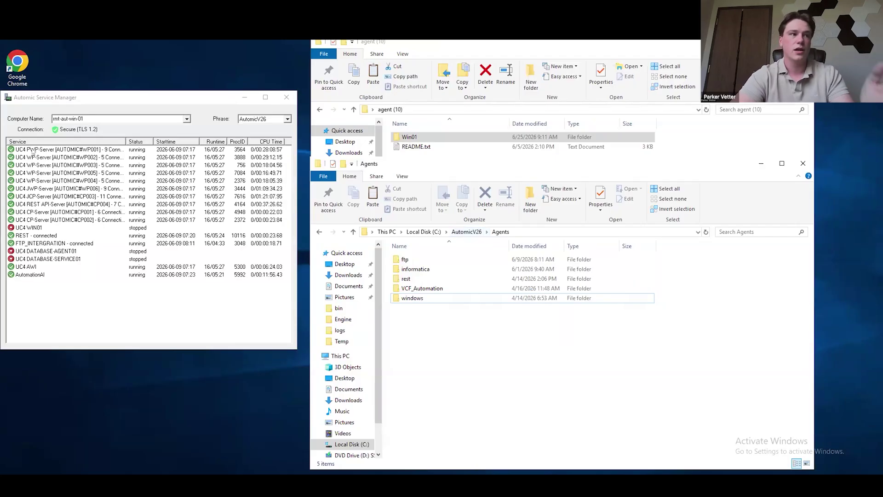
Step: Copy the Win01 folder from the agent (10) folder into C:\AutomicV26\Agents
{"action": "left_click", "coordinate": [29, 227]}
{"action": "left_click", "coordinate": [11, 227]}
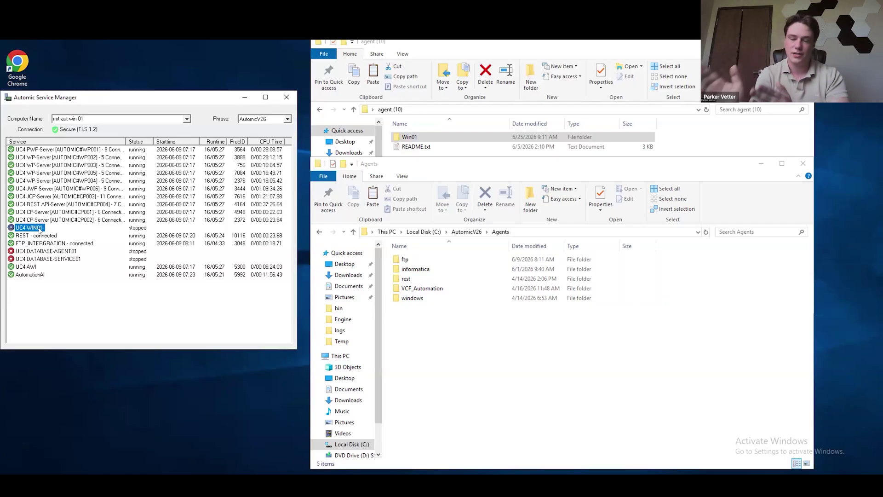
{"action": "right_click", "coordinate": [407, 137]}
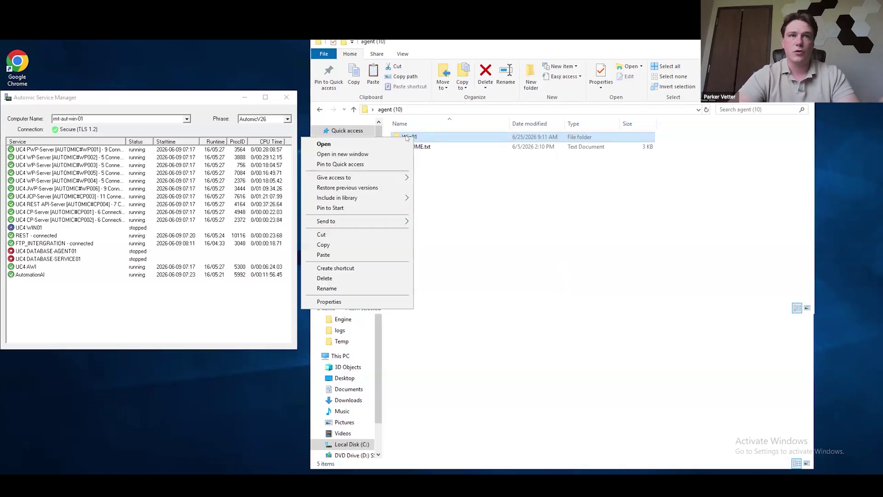
{"action": "left_click", "coordinate": [325, 245]}
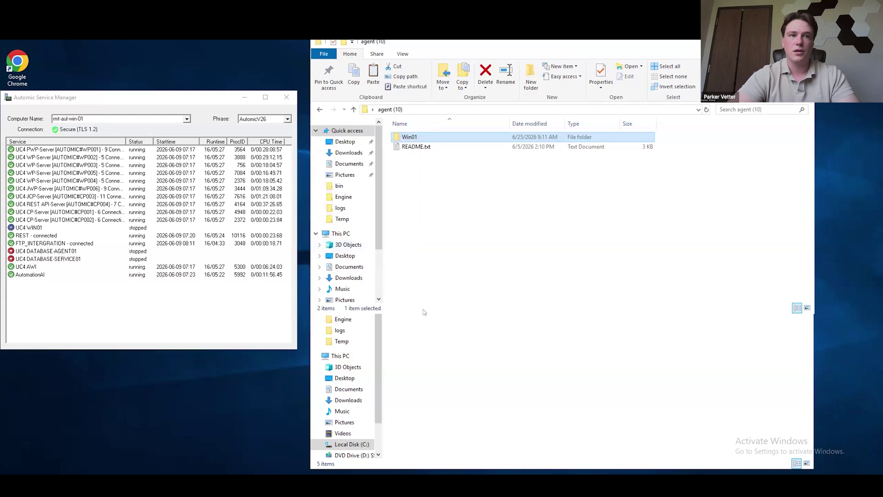
{"action": "right_click", "coordinate": [447, 322]}
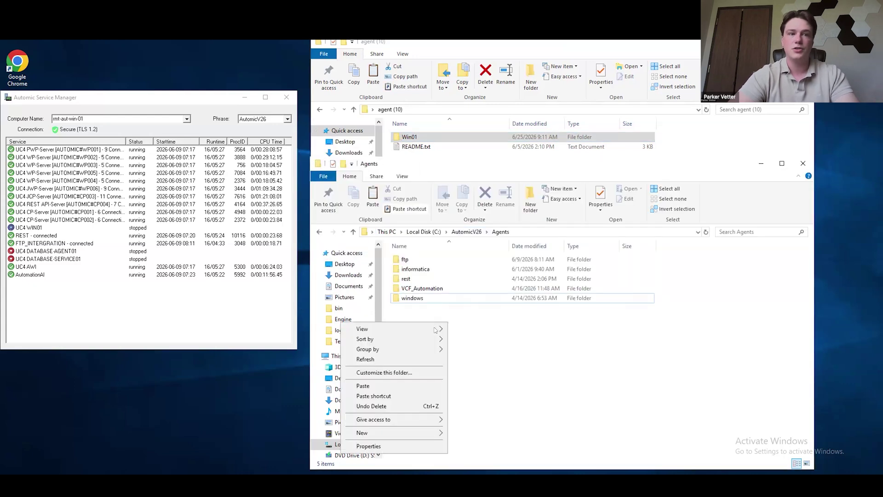
{"action": "left_click", "coordinate": [368, 386]}
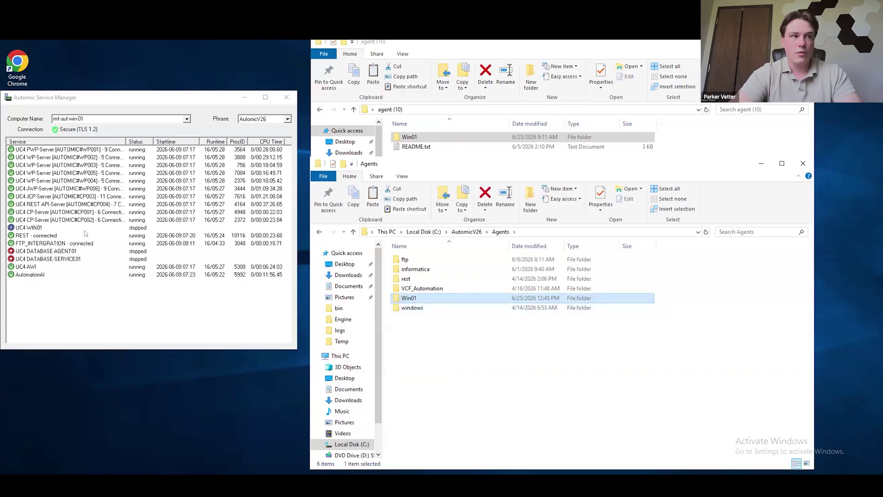
Step: Open the properties of the UC4 WIN01 service and replace the windows folder in its command path with Win01
{"action": "left_click", "coordinate": [28, 228]}
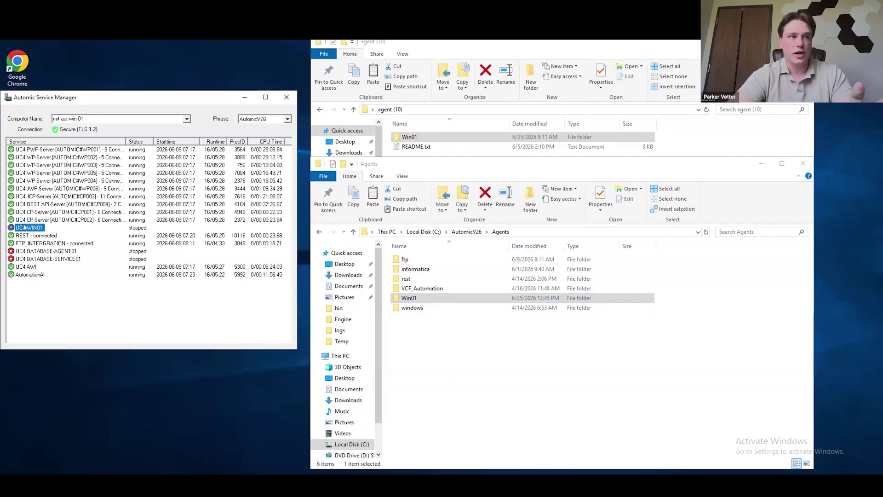
{"action": "right_click", "coordinate": [24, 227]}
{"action": "left_click", "coordinate": [64, 305]}
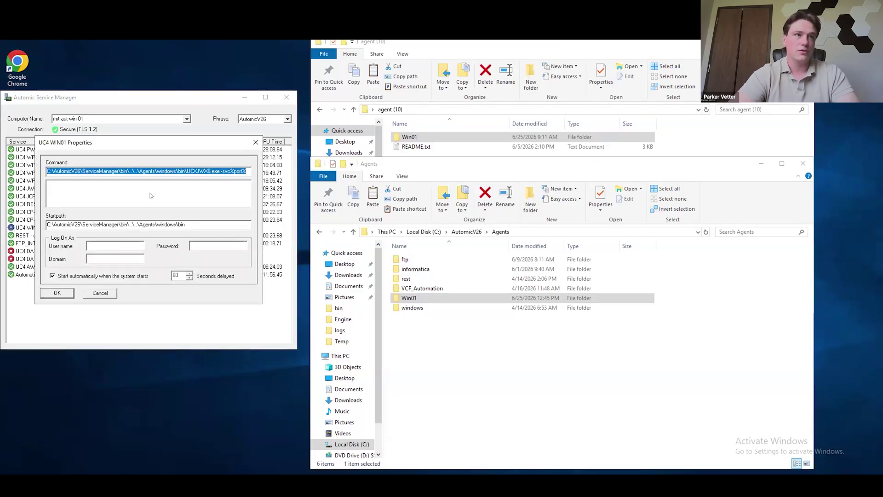
{"action": "left_click", "coordinate": [167, 192]}
{"action": "key", "text": "ctrl+shift+Left"}
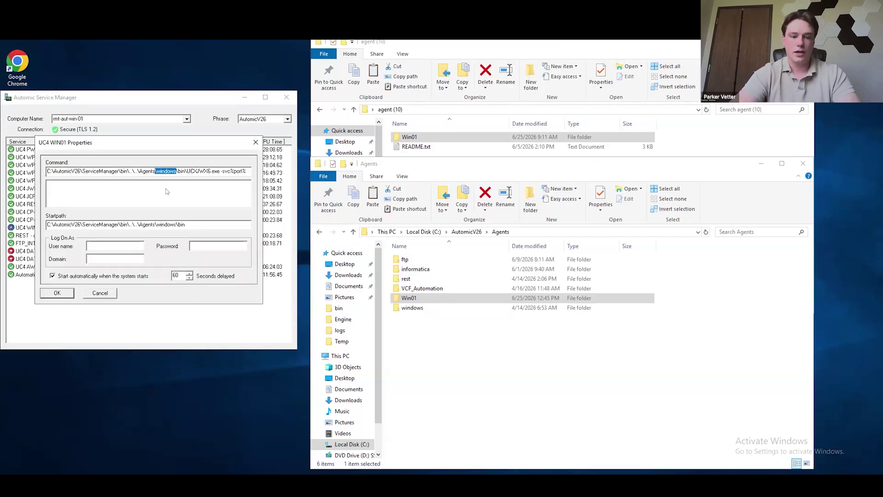
{"action": "type", "text": "Win01"}
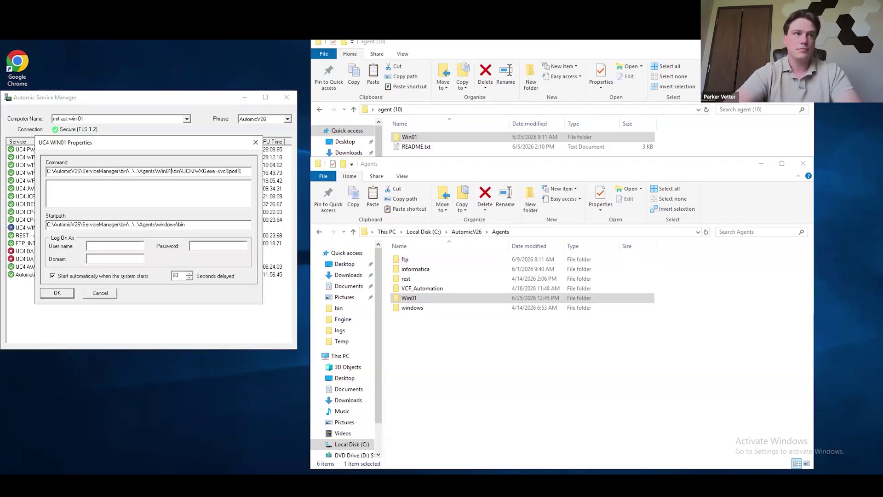
Step: Change the windows folder in the service's start path to Win01 and save the properties
{"action": "left_click", "coordinate": [155, 224]}
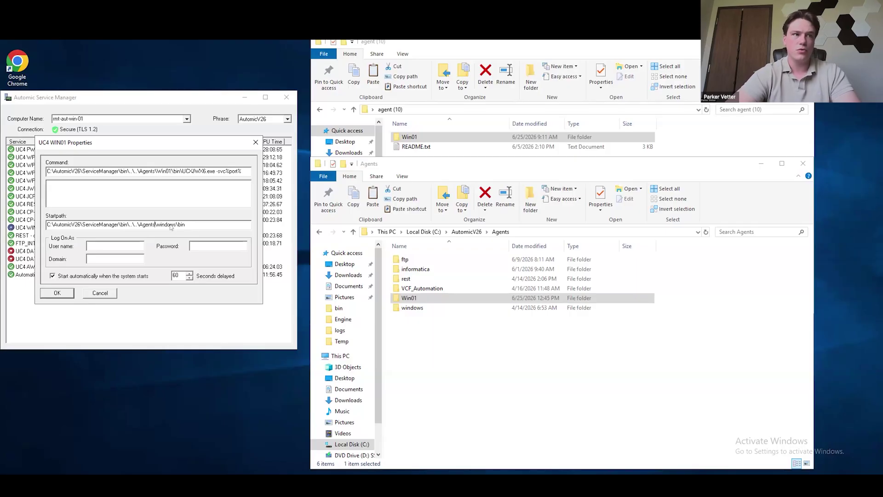
{"action": "key", "text": "shift+Left"}
{"action": "key", "text": "shift+Left"}
{"action": "key", "text": "shift+Left"}
{"action": "key", "text": "shift+Left"}
{"action": "key", "text": "shift+Left"}
{"action": "key", "text": "shift+Left"}
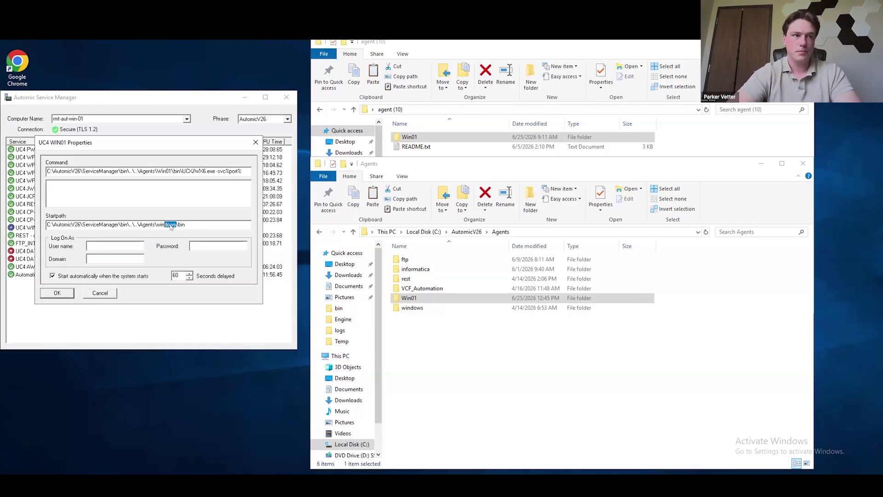
{"action": "type", "text": "in"}
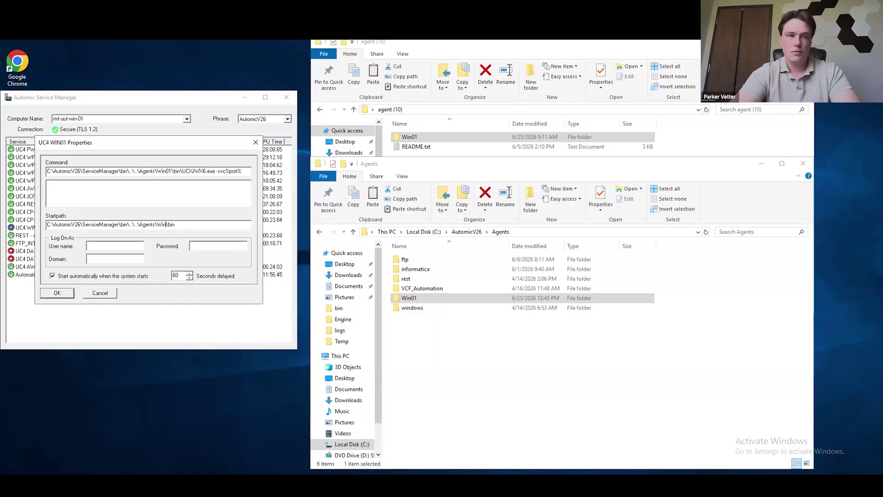
{"action": "type", "text": "01"}
{"action": "left_click", "coordinate": [57, 292]}
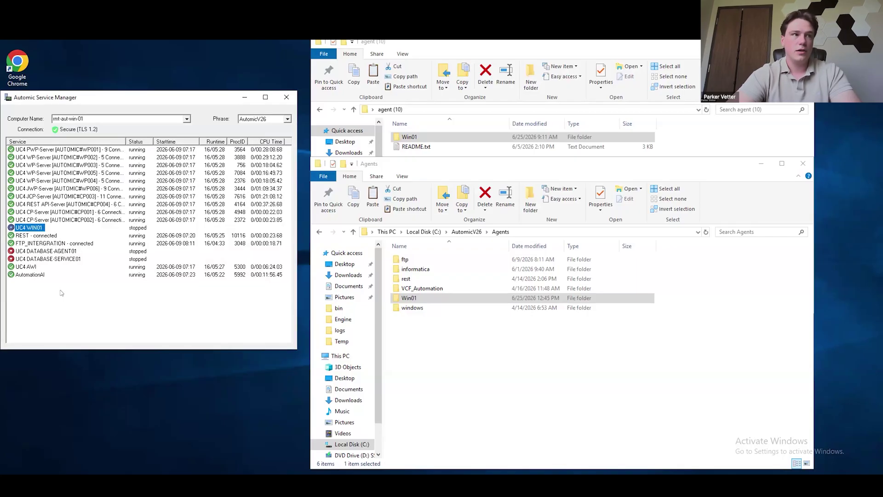
Step: Start the UC4 WIN01 service and switch to the Agents list in the Automic web interface
{"action": "right_click", "coordinate": [24, 227]}
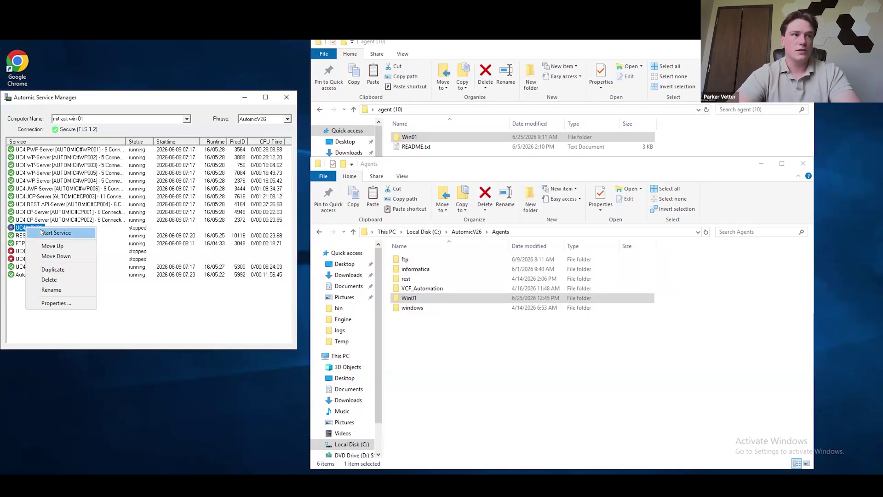
{"action": "left_click", "coordinate": [41, 233]}
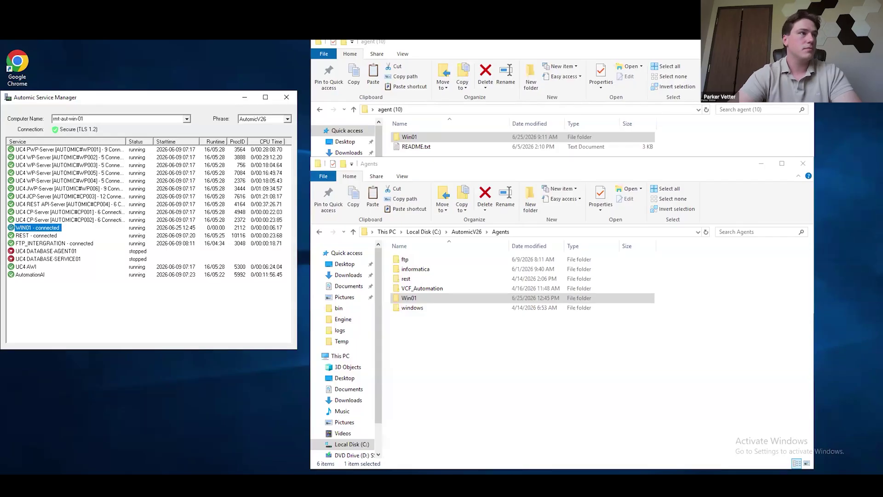
{"action": "key", "text": "alt+Tab"}
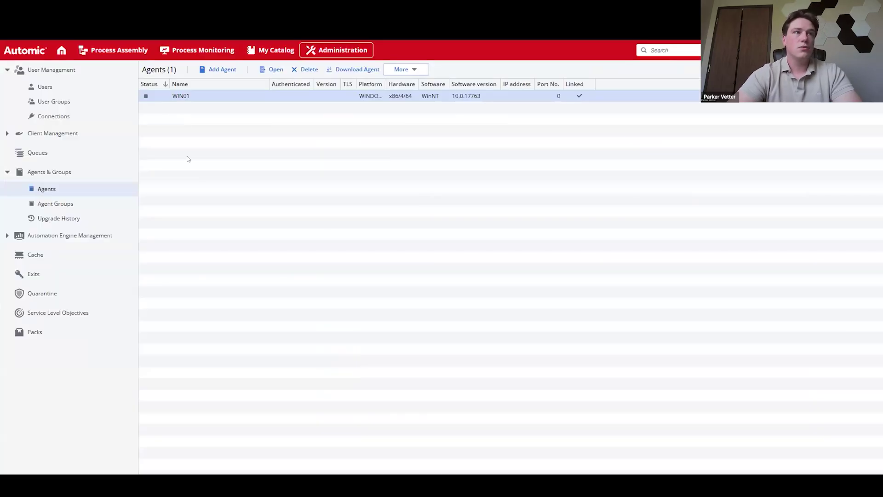